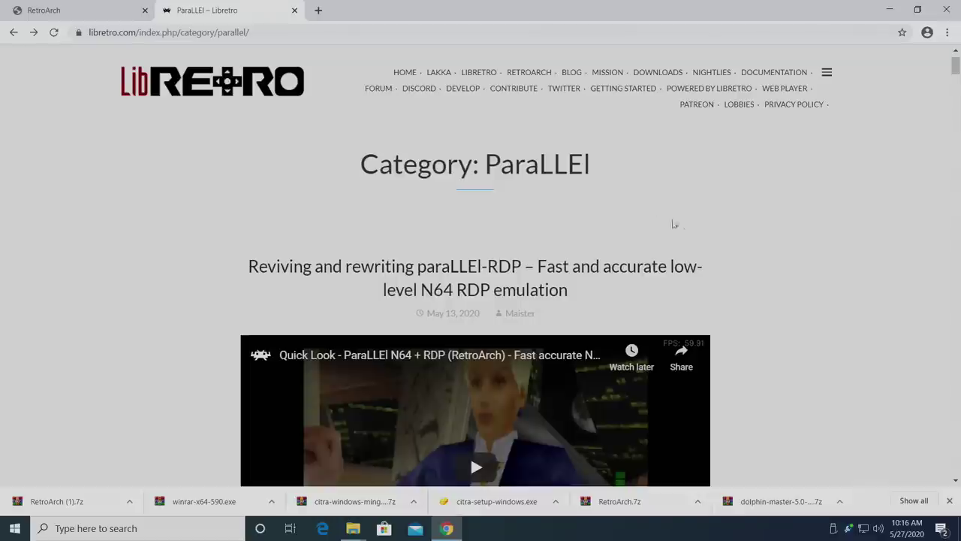
# Step: Highlight the ParaLLEl heading and read the paraLLEl-RDP article down to its Intel iGPU and upscaling section
pyautogui.moveTo(591, 163); pyautogui.dragTo(494, 173)
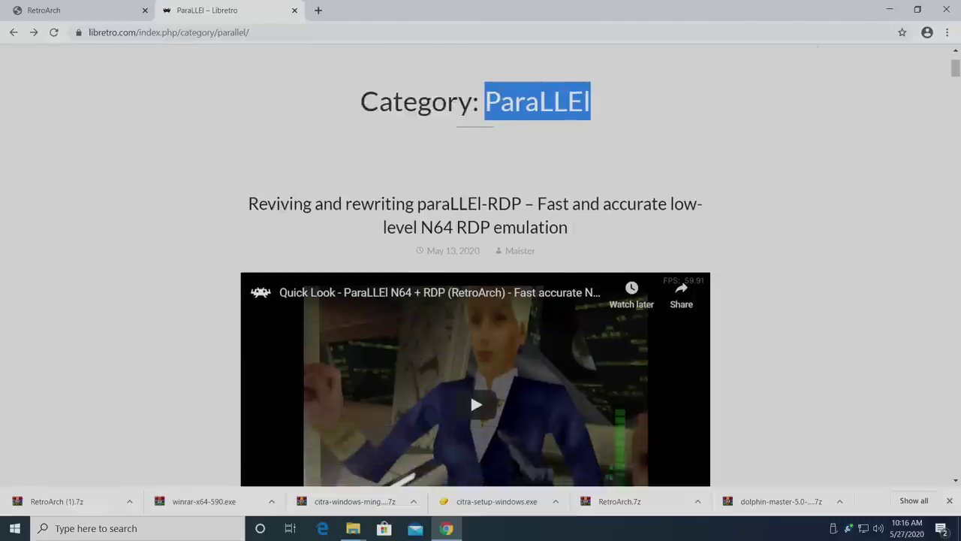
pyautogui.scroll(-5, 754, 250)
pyautogui.scroll(-5, 759, 249)
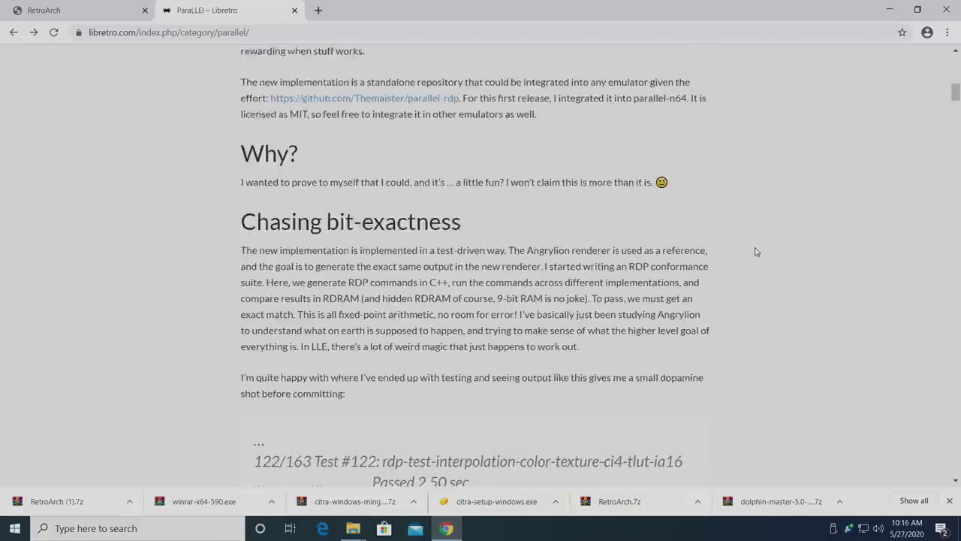
pyautogui.scroll(-8, 760, 246)
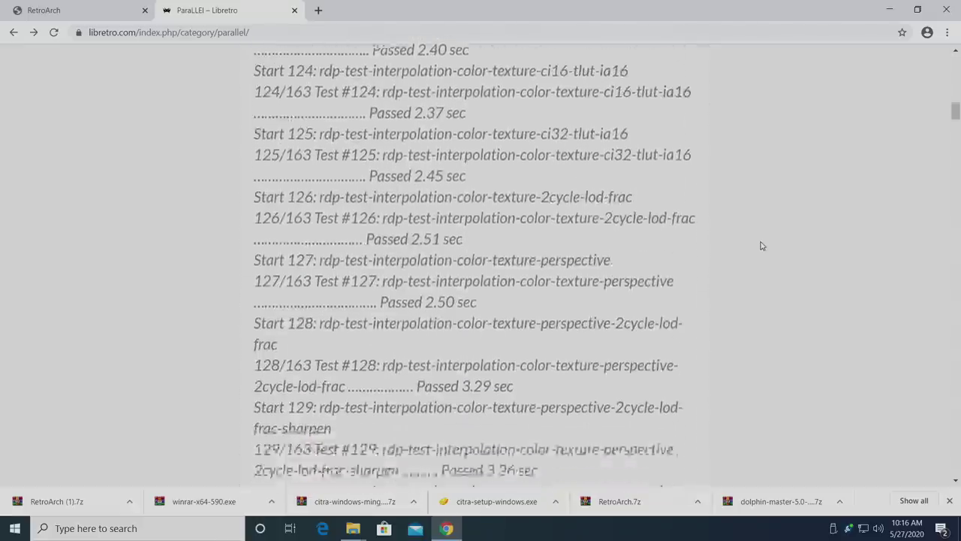
pyautogui.scroll(-9, 760, 245)
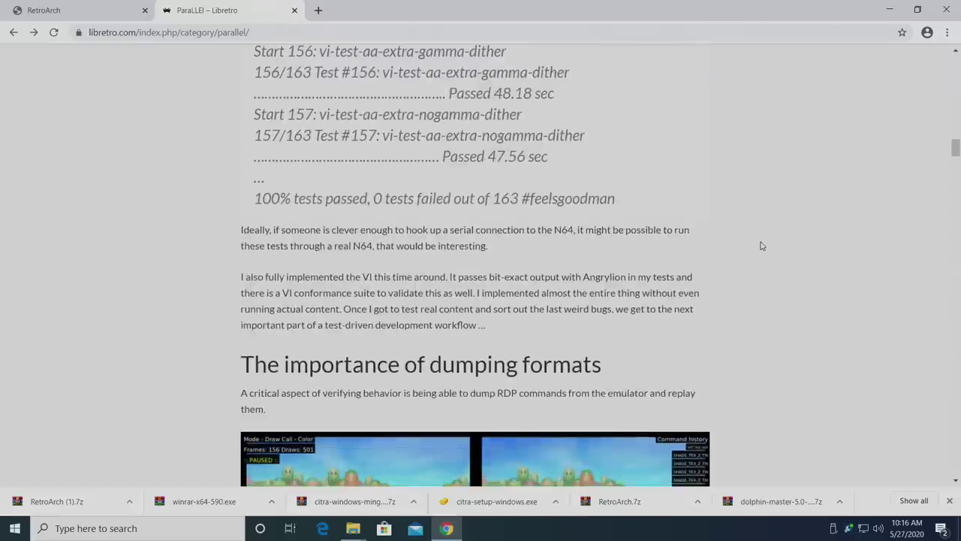
pyautogui.scroll(-2, 761, 245)
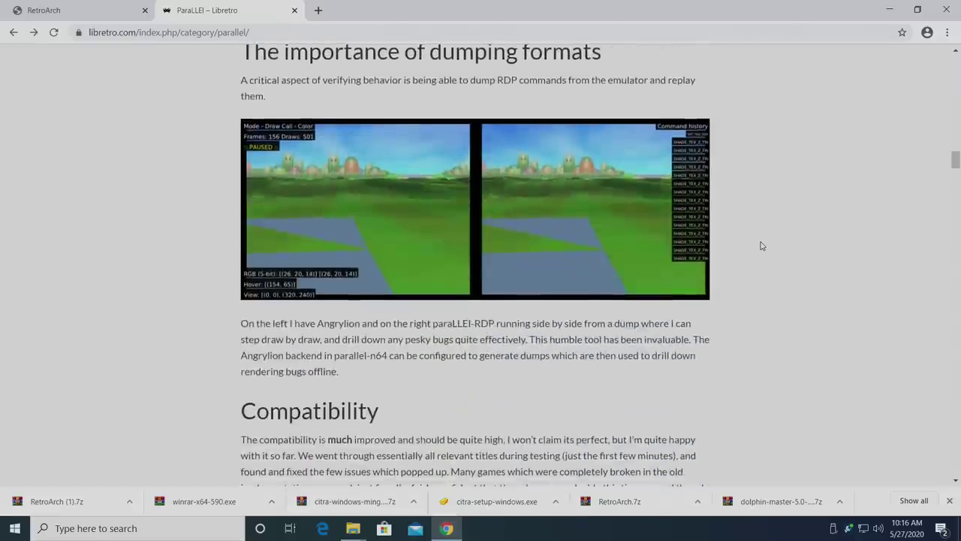
pyautogui.scroll(-7, 761, 246)
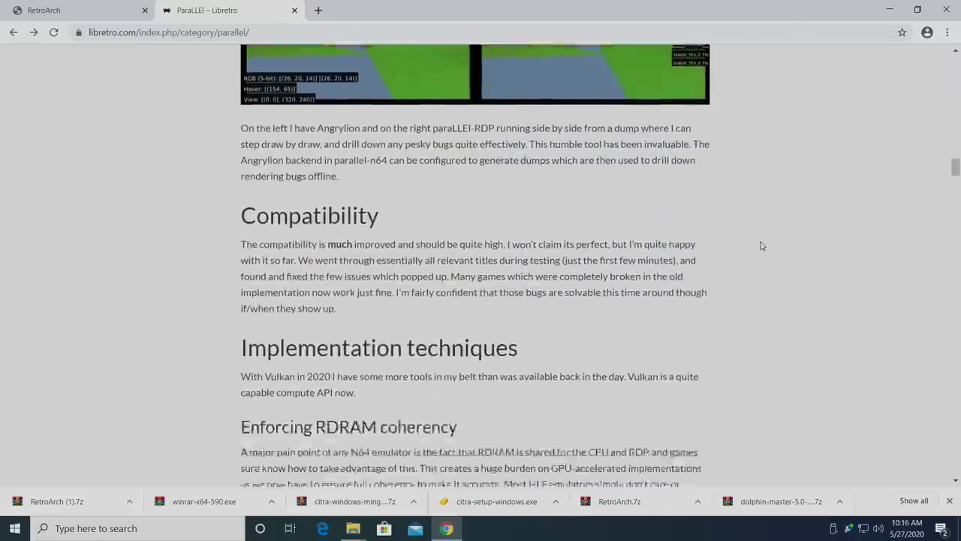
pyautogui.scroll(-6, 761, 247)
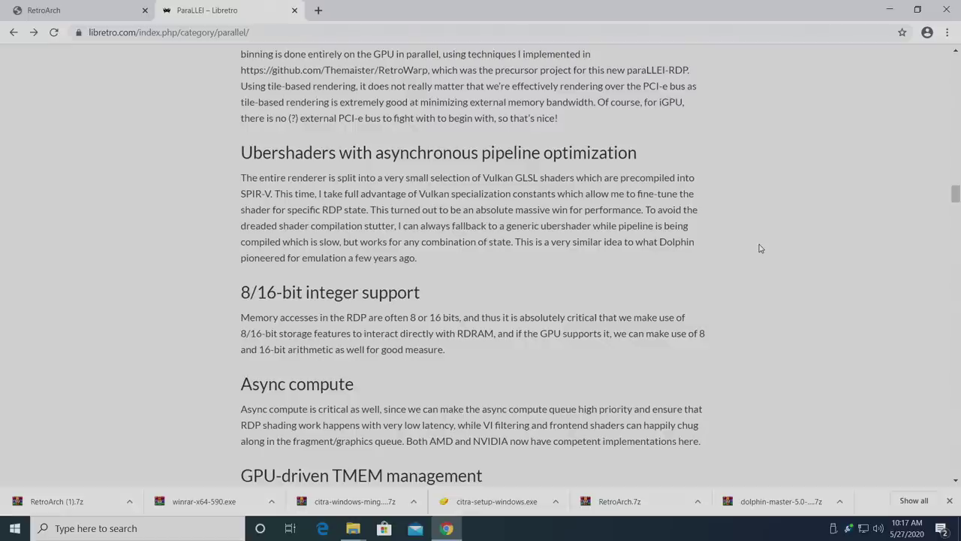
pyautogui.scroll(-5, 761, 248)
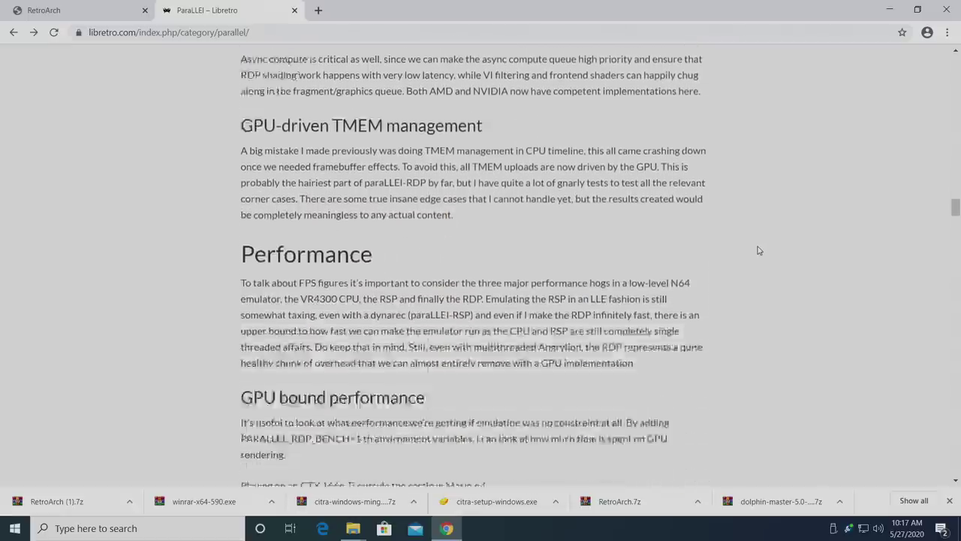
pyautogui.scroll(-10, 758, 250)
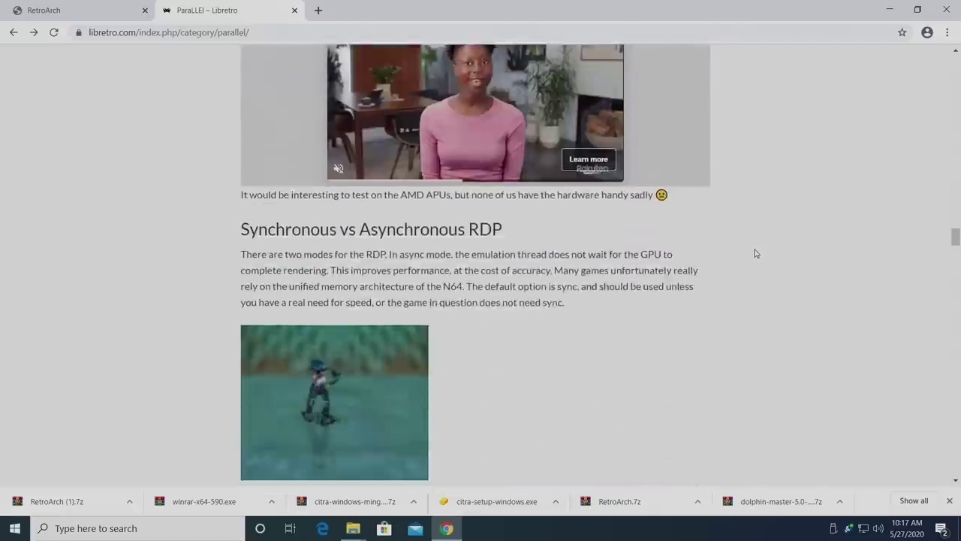
pyautogui.scroll(-10, 756, 253)
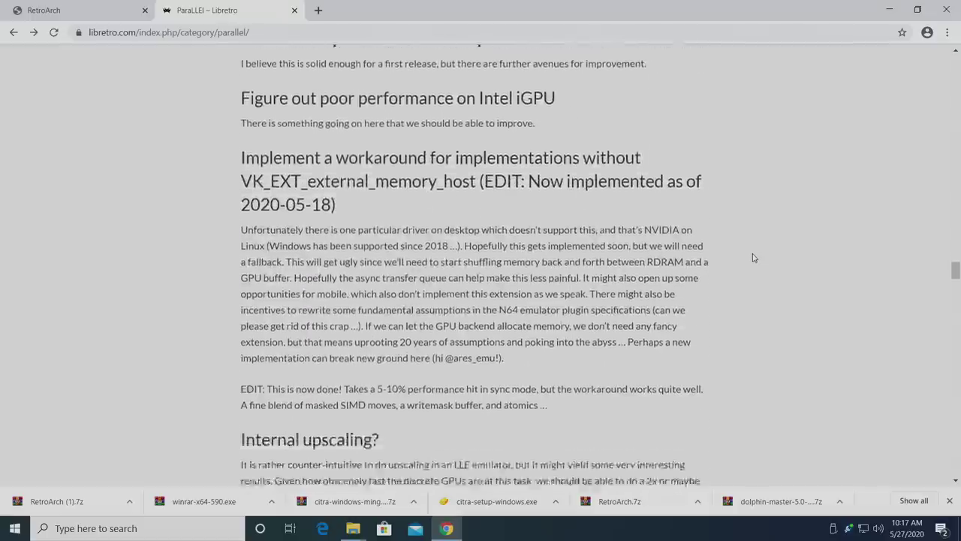
# Step: Scroll through the Parallel N64 with Multithreaded Angrylion post to the bottom of the page
pyautogui.scroll(-8, 754, 258)
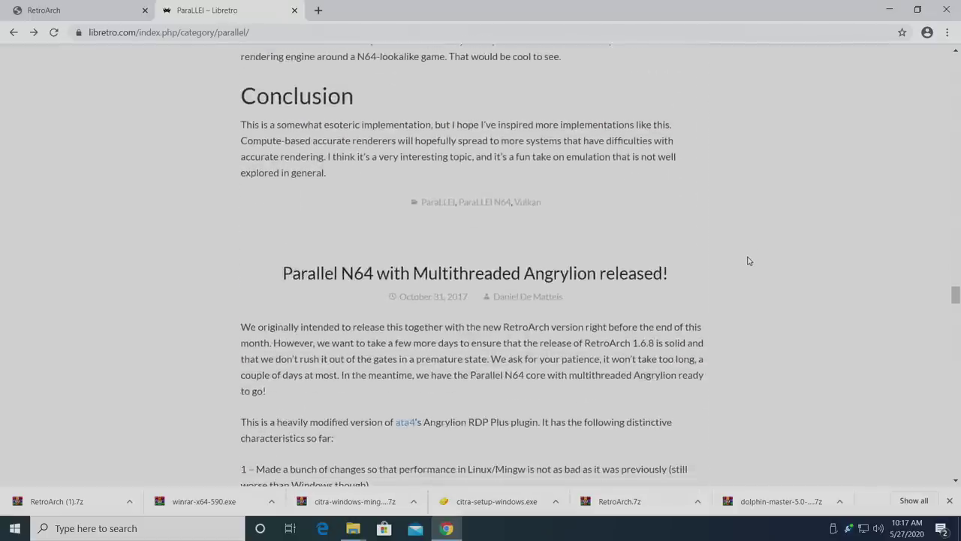
pyautogui.scroll(-3, 748, 260)
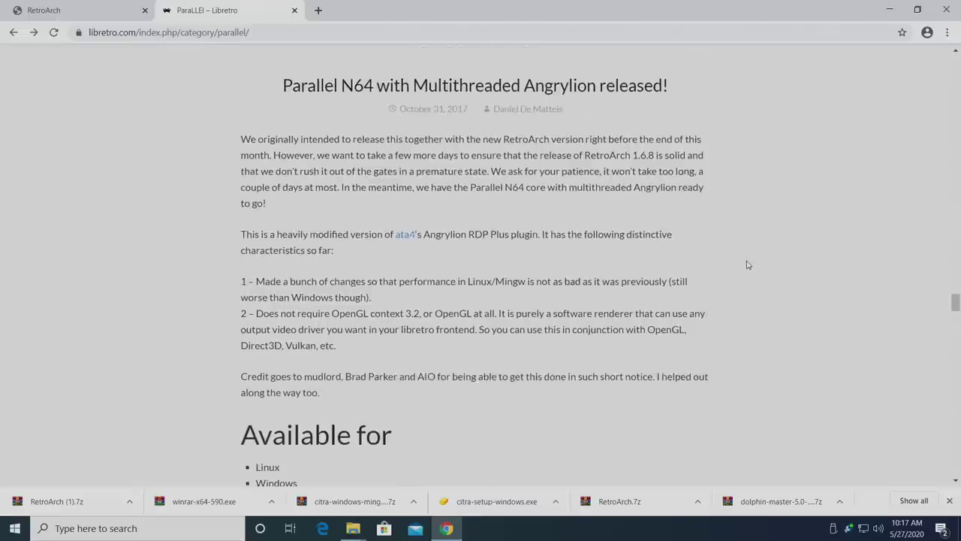
pyautogui.scroll(-1, 748, 265)
pyautogui.scroll(-2, 154, 295)
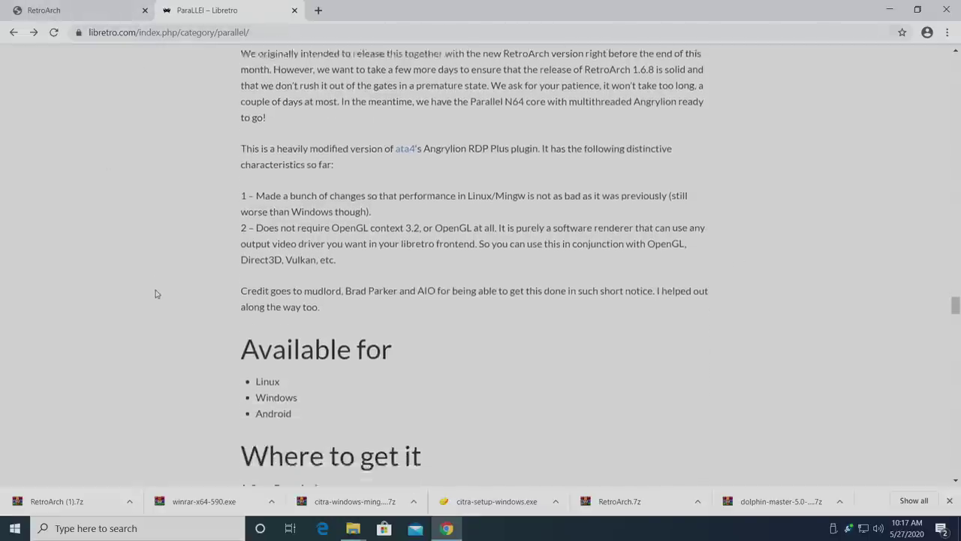
pyautogui.scroll(-1, 614, 328)
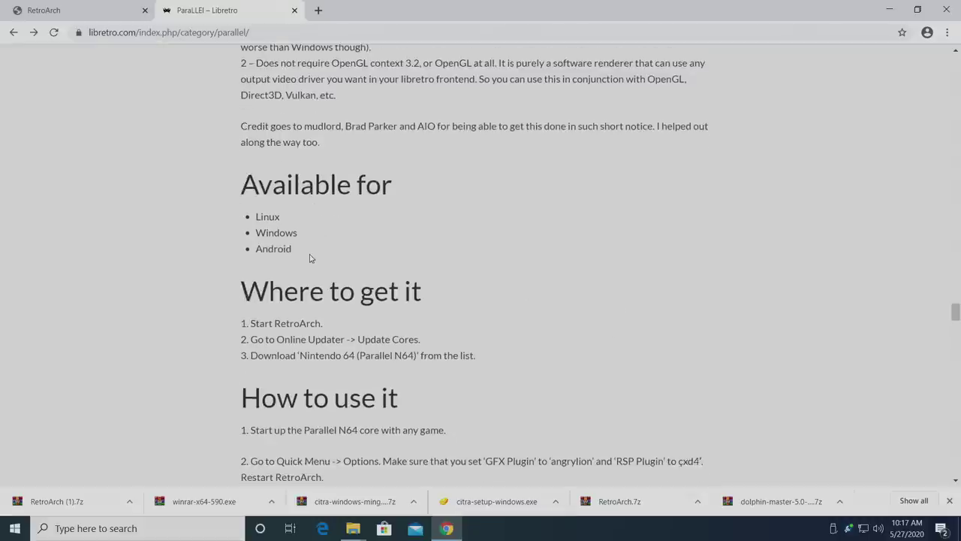
pyautogui.scroll(-13, 307, 267)
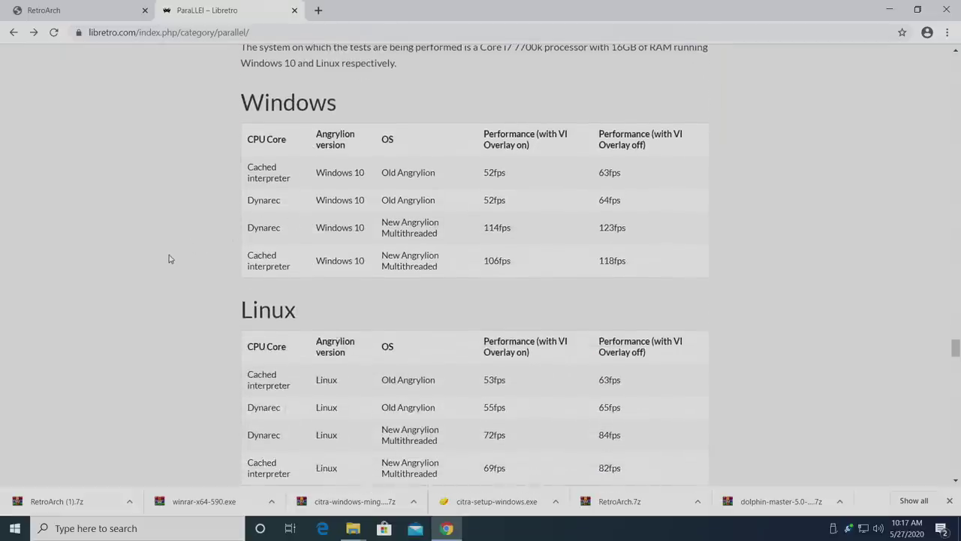
pyautogui.scroll(-1, 170, 259)
pyautogui.scroll(-6, 170, 260)
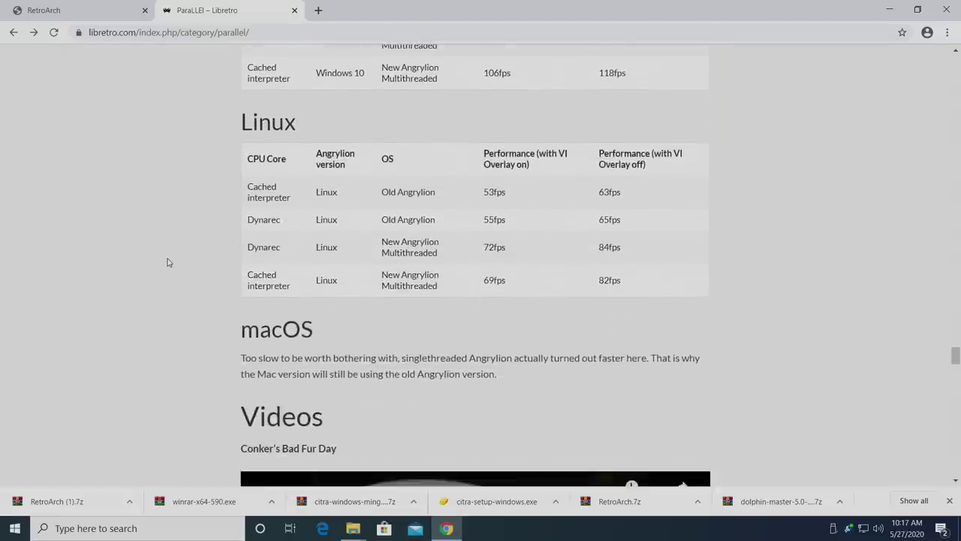
pyautogui.scroll(-9, 168, 263)
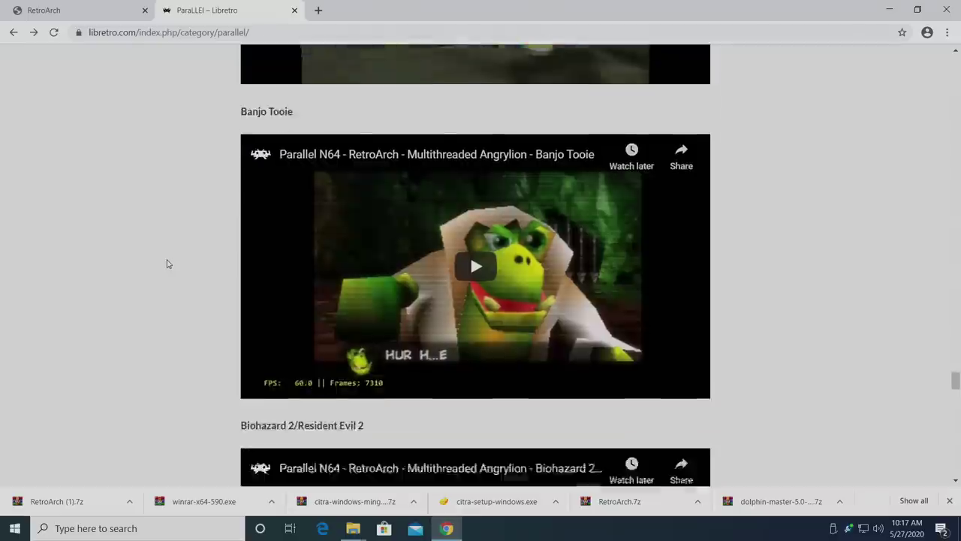
pyautogui.scroll(-13, 168, 264)
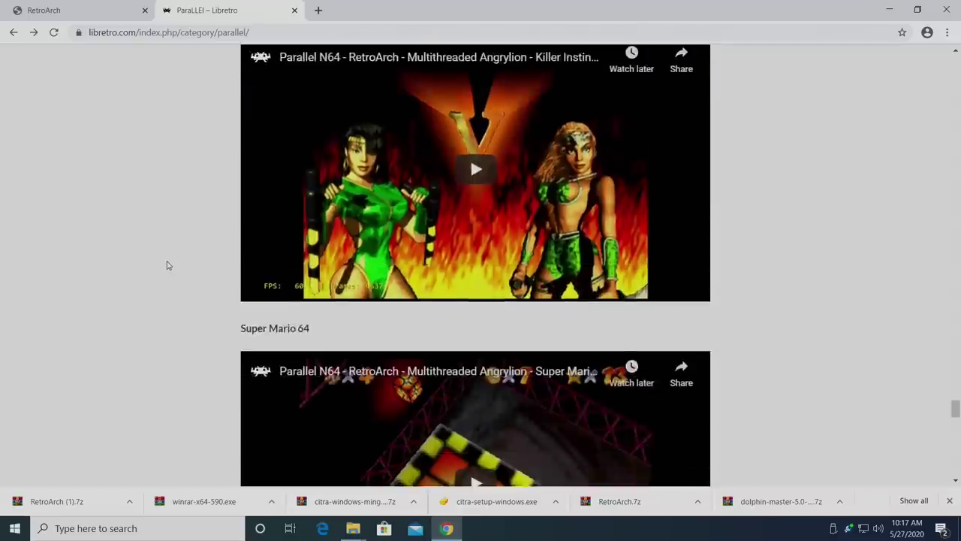
pyautogui.scroll(-12, 170, 266)
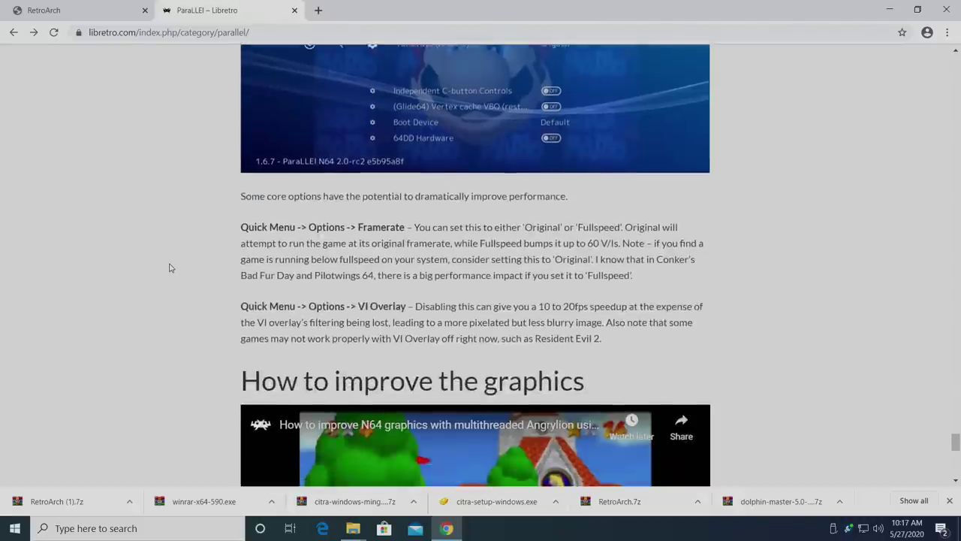
pyautogui.scroll(-2, 169, 268)
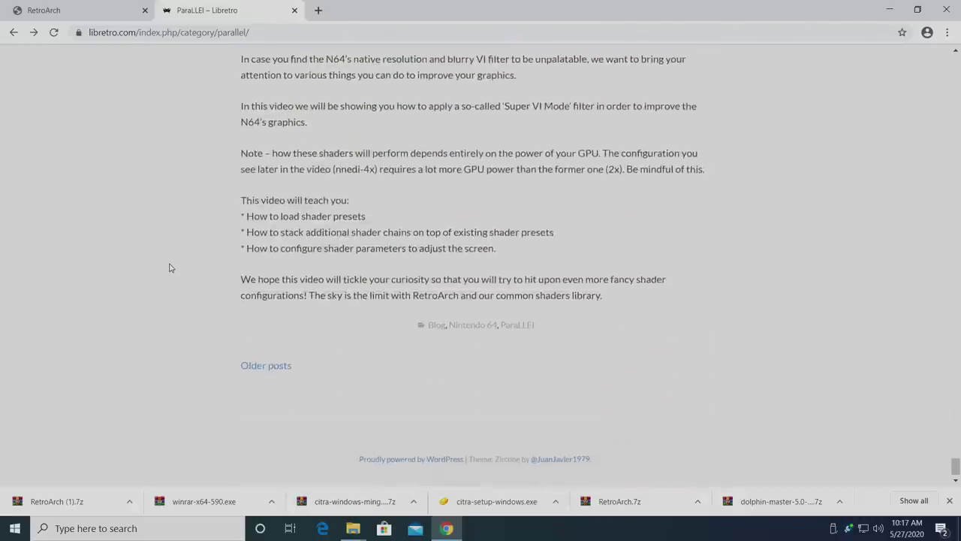
# Step: Scroll back up to the Super Mario 64 benchmark and Windows performance table
pyautogui.scroll(6, 170, 268)
pyautogui.scroll(16, 170, 268)
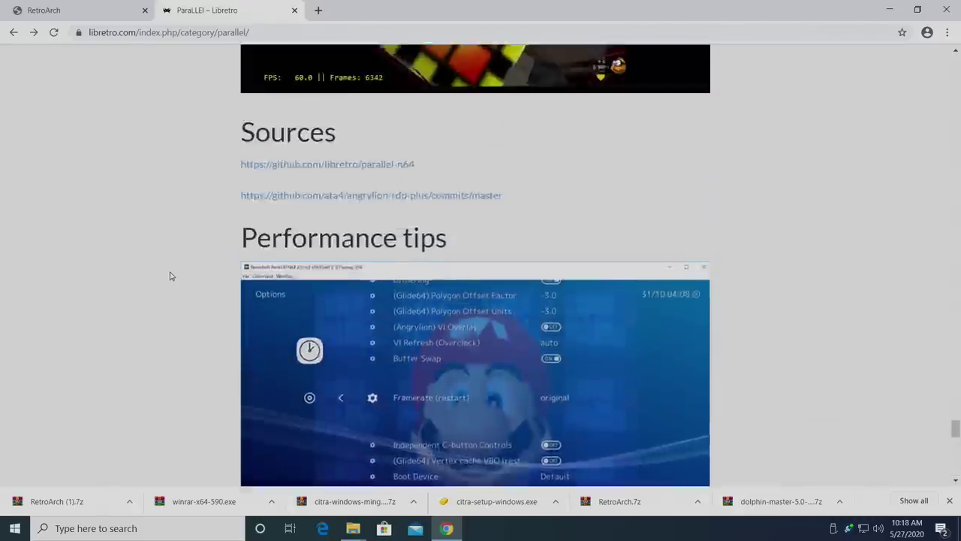
pyautogui.scroll(14, 170, 275)
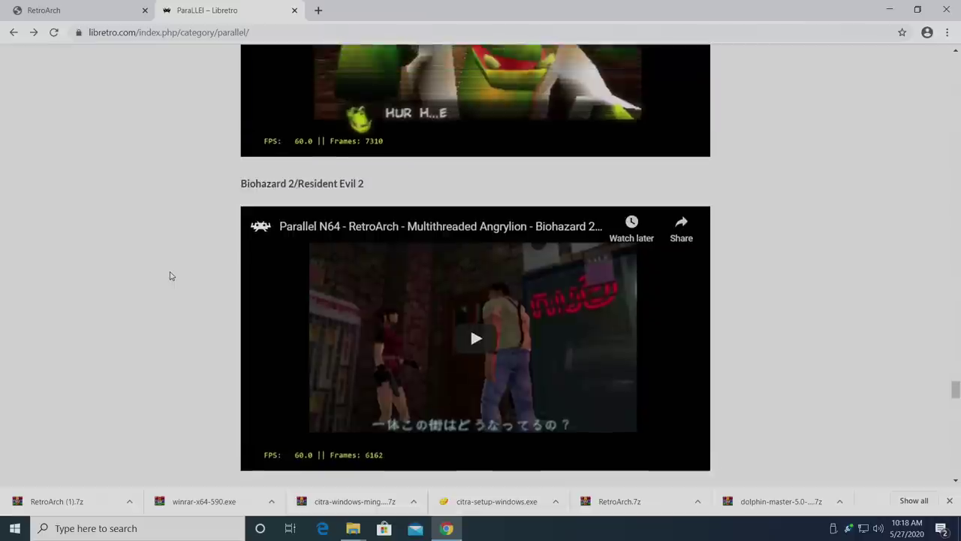
pyautogui.scroll(10, 170, 276)
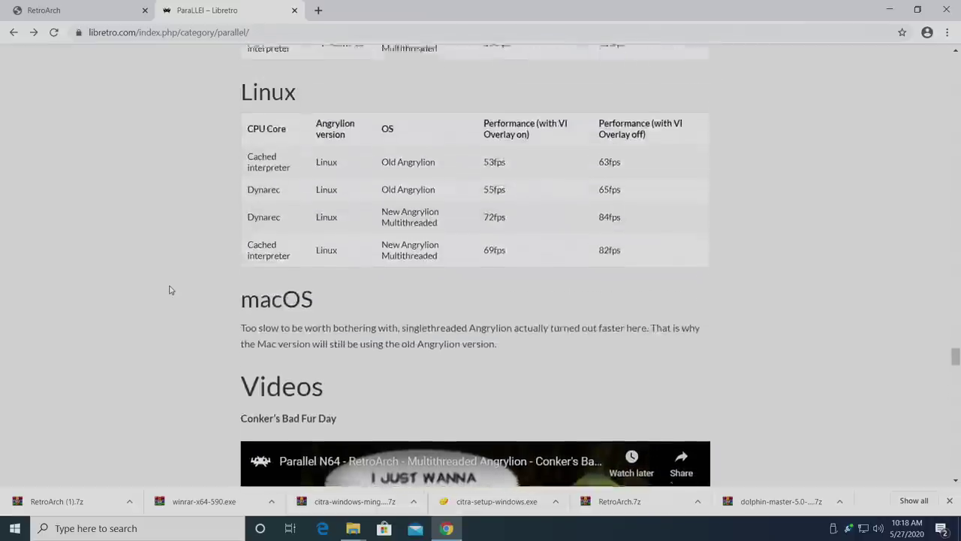
pyautogui.scroll(2, 173, 289)
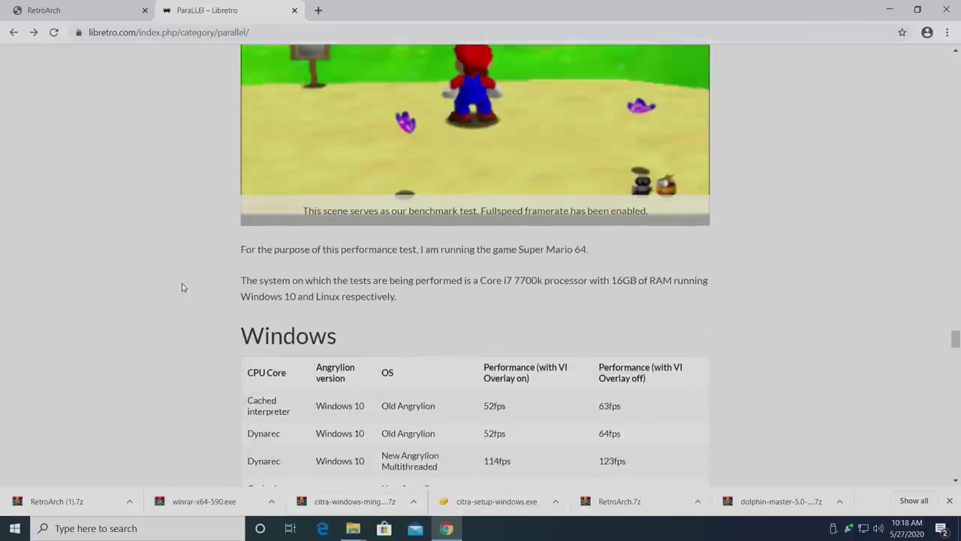
# Step: Download the 64-bit Windows 10/8/7 RetroArch.7z from the retroarch.com platforms page
pyautogui.click(81, 6)
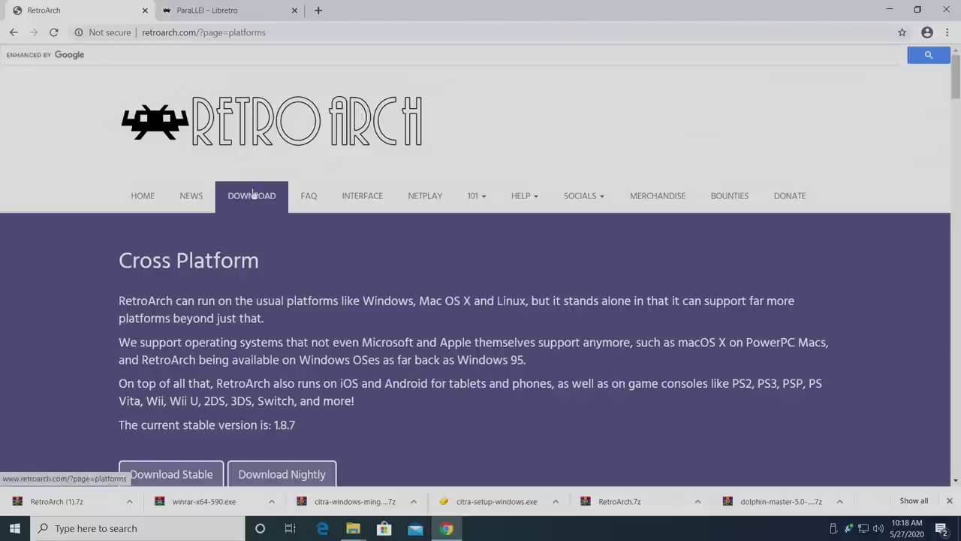
pyautogui.scroll(-10, 255, 210)
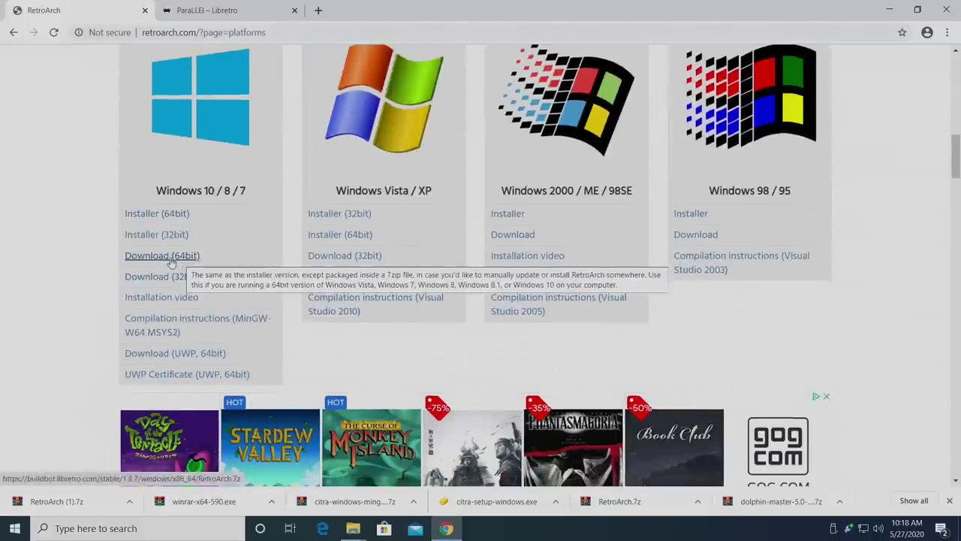
pyautogui.click(171, 260)
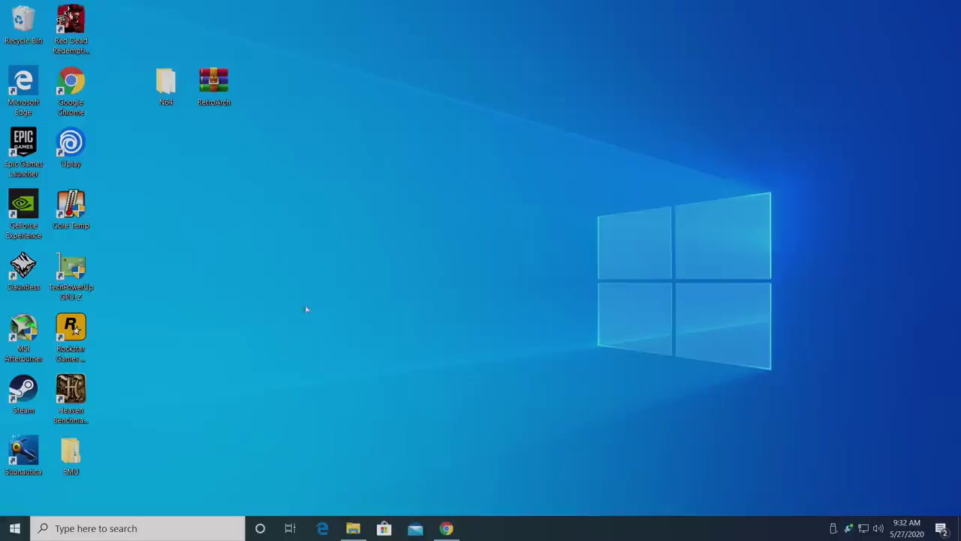
# Step: Extract the RetroArch archive on the desktop into a RetroArch folder
pyautogui.moveTo(303, 103); pyautogui.dragTo(263, 85)
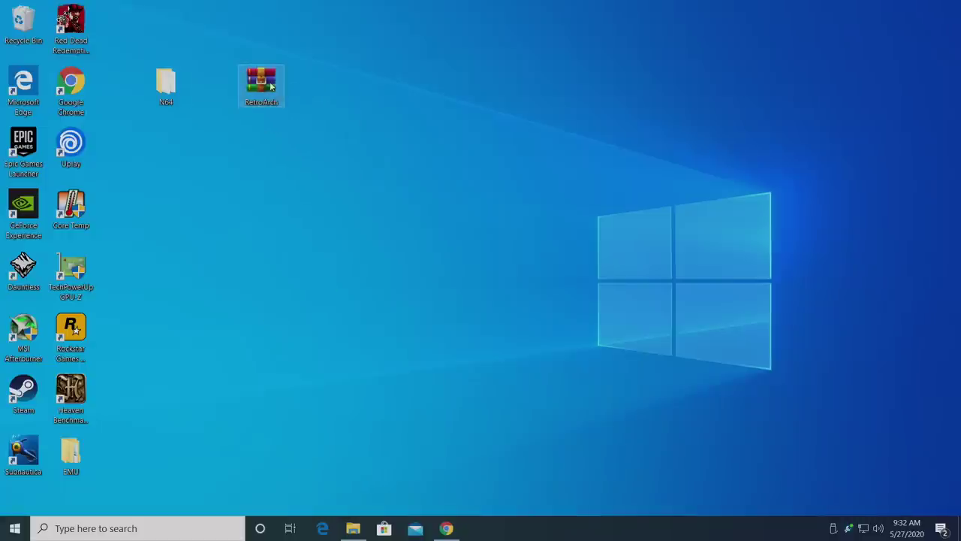
pyautogui.rightClick(270, 82)
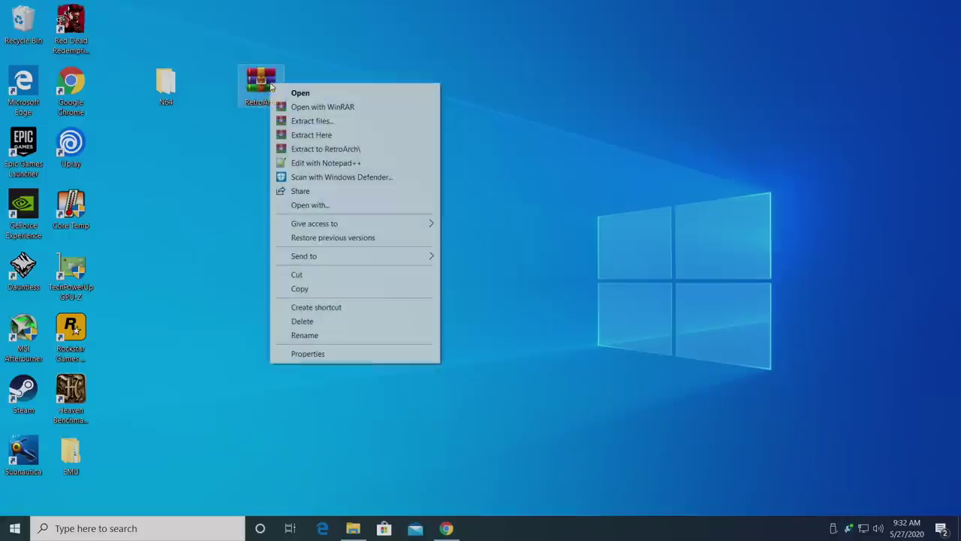
pyautogui.click(356, 150)
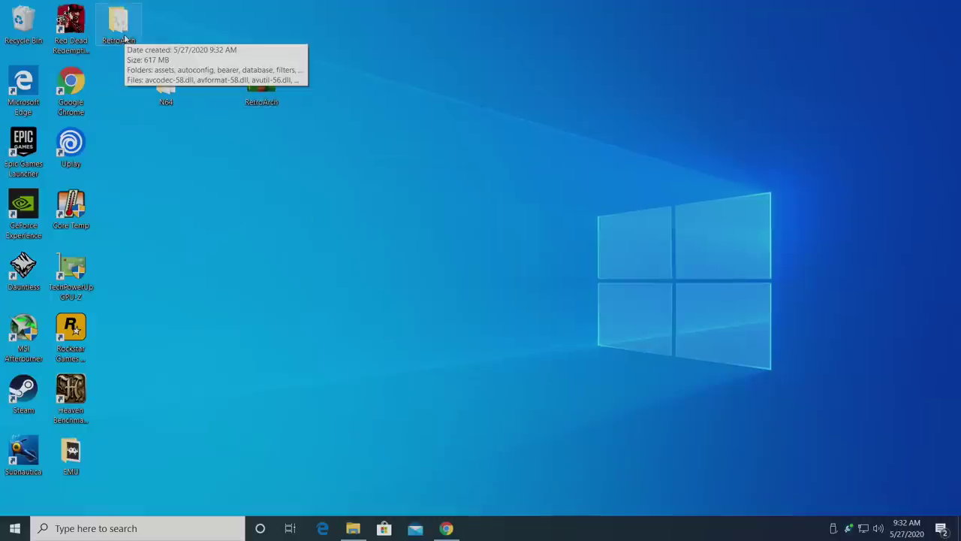
# Step: Create a shortcut to retroarch.exe inside the folder and place it on the desktop
pyautogui.doubleClick(120, 23)
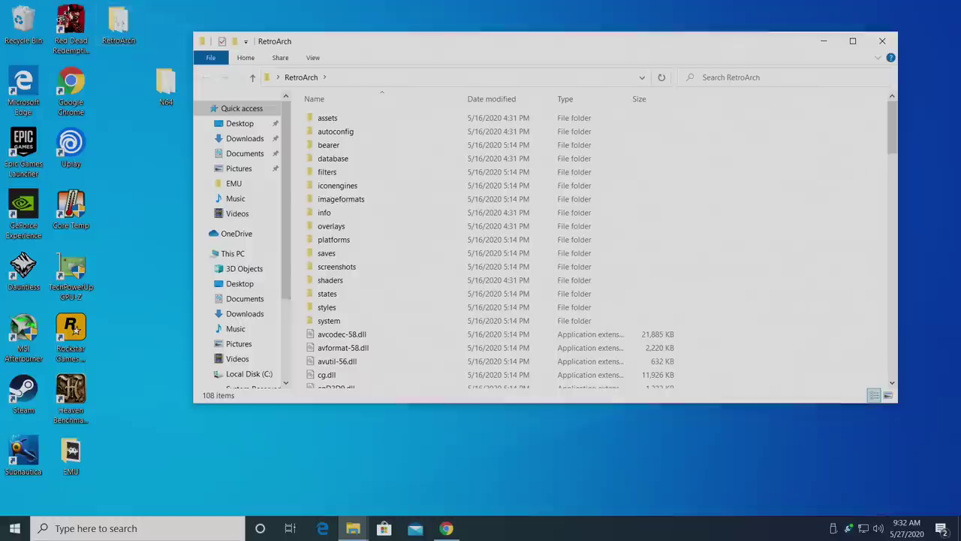
pyautogui.scroll(-20, 369, 315)
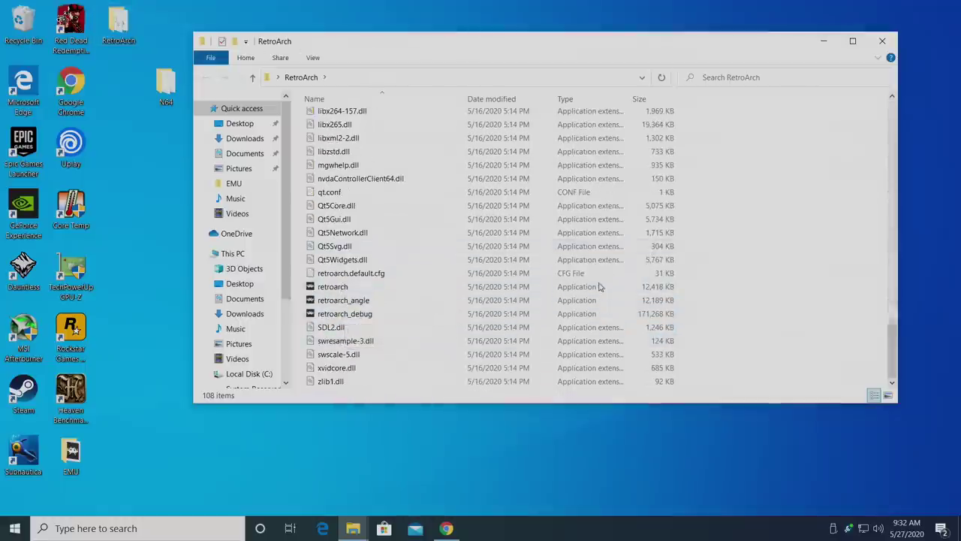
pyautogui.rightClick(362, 291)
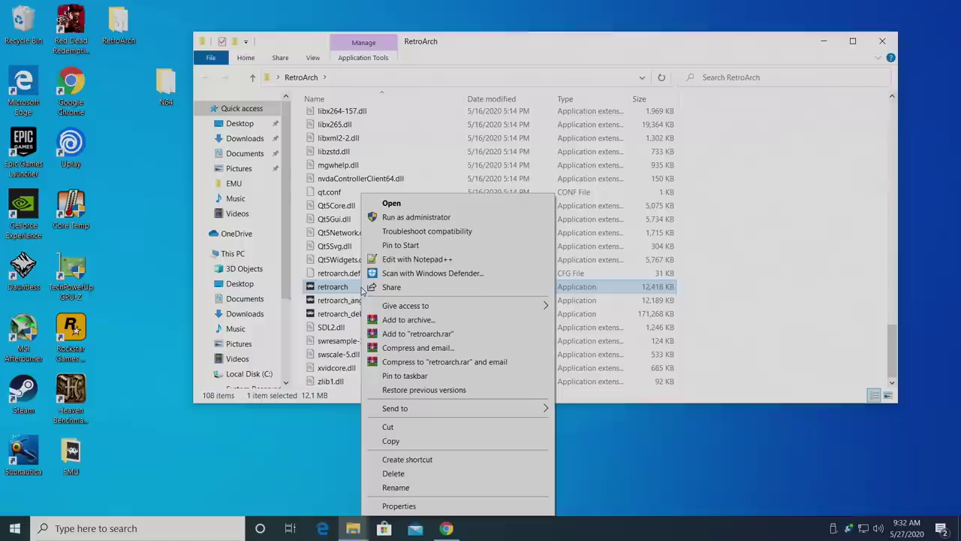
pyautogui.click(405, 459)
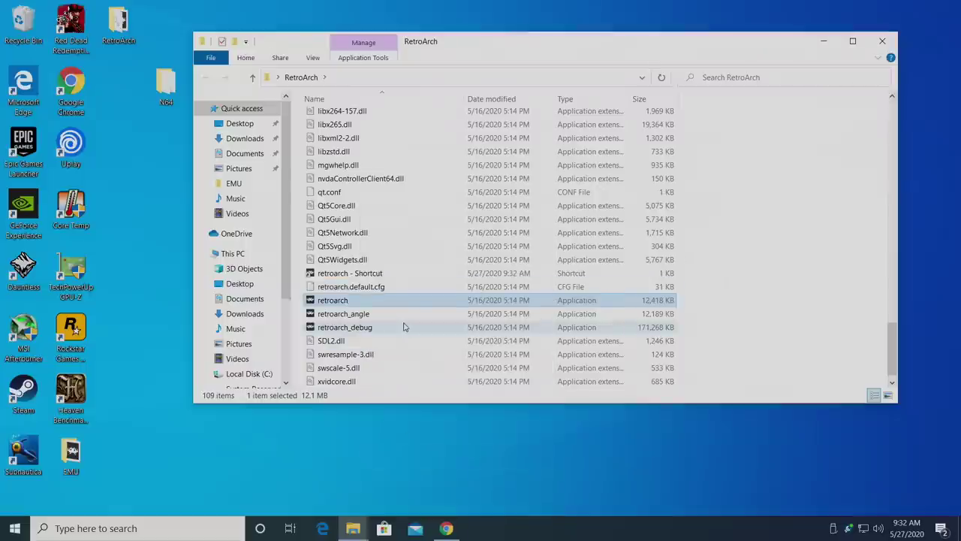
pyautogui.moveTo(363, 279); pyautogui.dragTo(124, 240)
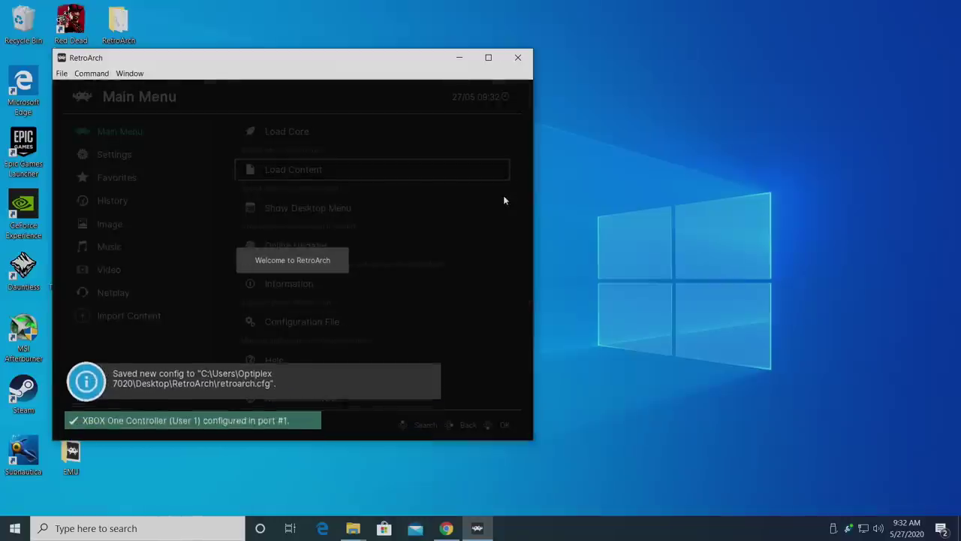
# Step: Move the RetroArch window right and switch it to fullscreen
pyautogui.moveTo(340, 70); pyautogui.dragTo(506, 78)
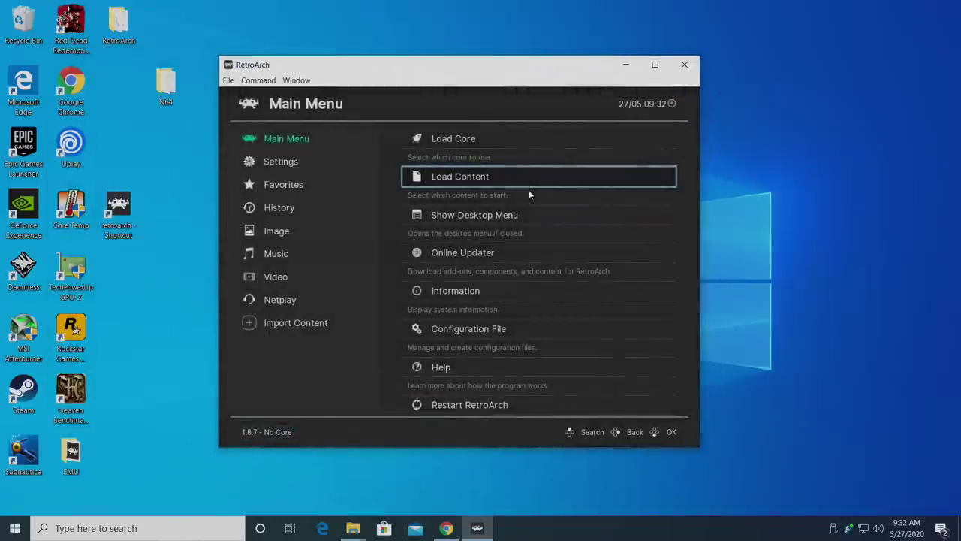
pyautogui.press('Down')
pyautogui.press('f')
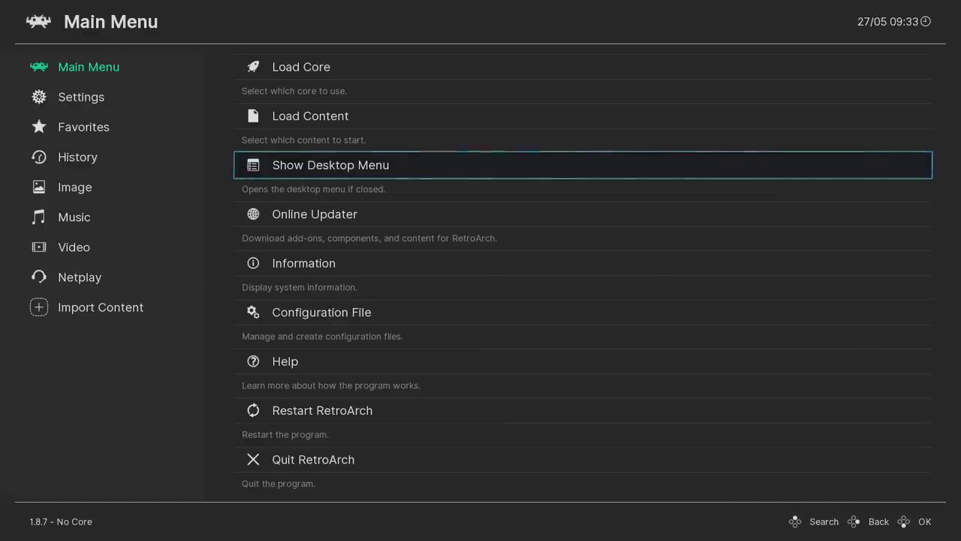
# Step: Browse the sidebar sections down to Settings and Video, then return to Main Menu
pyautogui.press('Up')
pyautogui.press('Up')
pyautogui.press('Left')
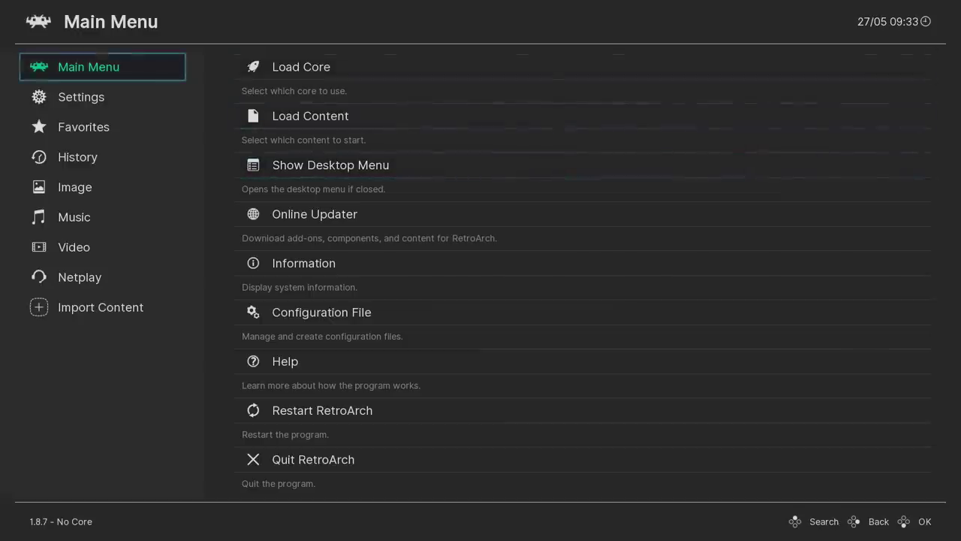
pyautogui.press('Down')
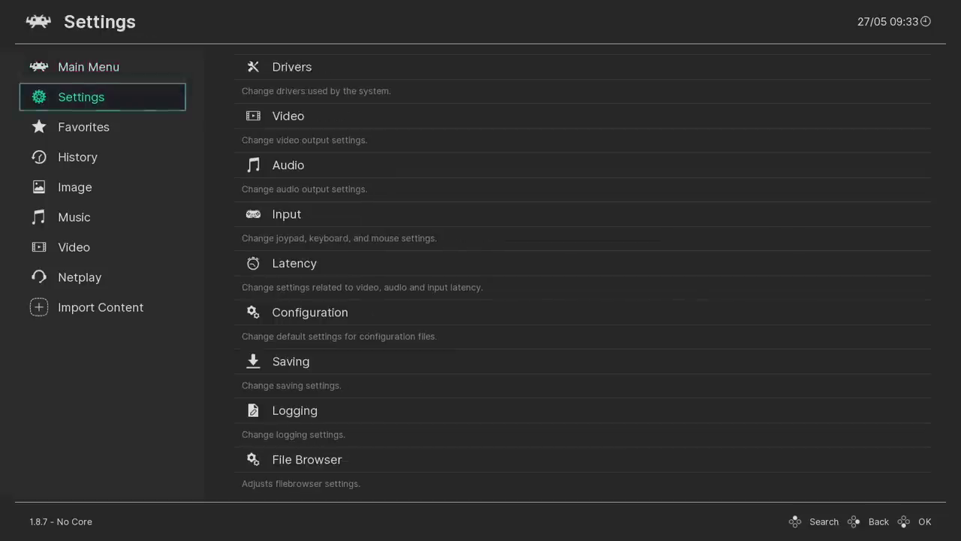
pyautogui.press('Down')
pyautogui.press('Down')
pyautogui.press('Down')
pyautogui.press('Down')
pyautogui.press('Down')
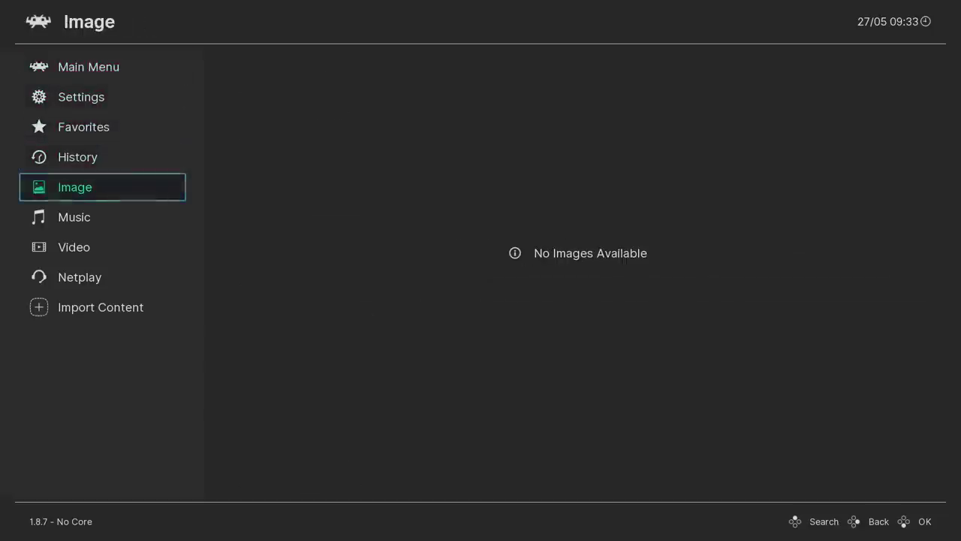
pyautogui.press('Down')
pyautogui.press('Down')
pyautogui.press('Up')
pyautogui.press('Up')
pyautogui.press('Up')
pyautogui.press('Up')
pyautogui.press('Up')
pyautogui.press('Up')
pyautogui.press('Up')
pyautogui.press('Up')
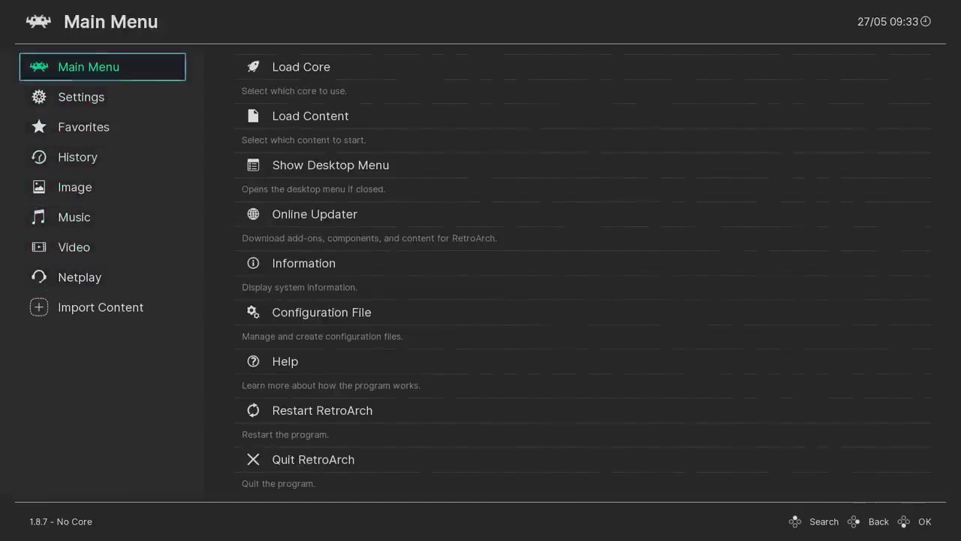
pyautogui.press('Right')
# Step: Install Nintendo - Nintendo 64 (ParaLLEl N64) from Online Updater's core list, then return to Main Menu
pyautogui.press('Down')
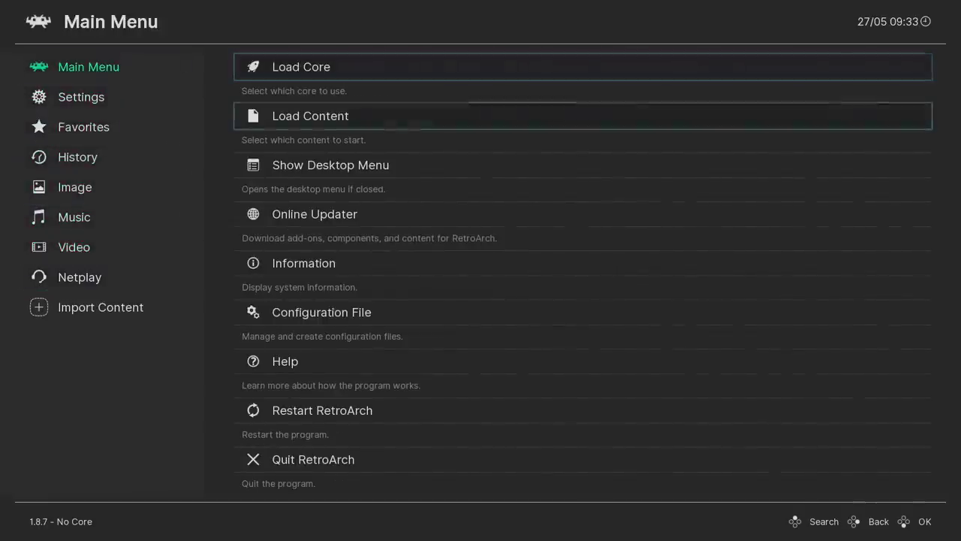
pyautogui.press('Down')
pyautogui.press('Down')
pyautogui.press('Down')
pyautogui.press('Up')
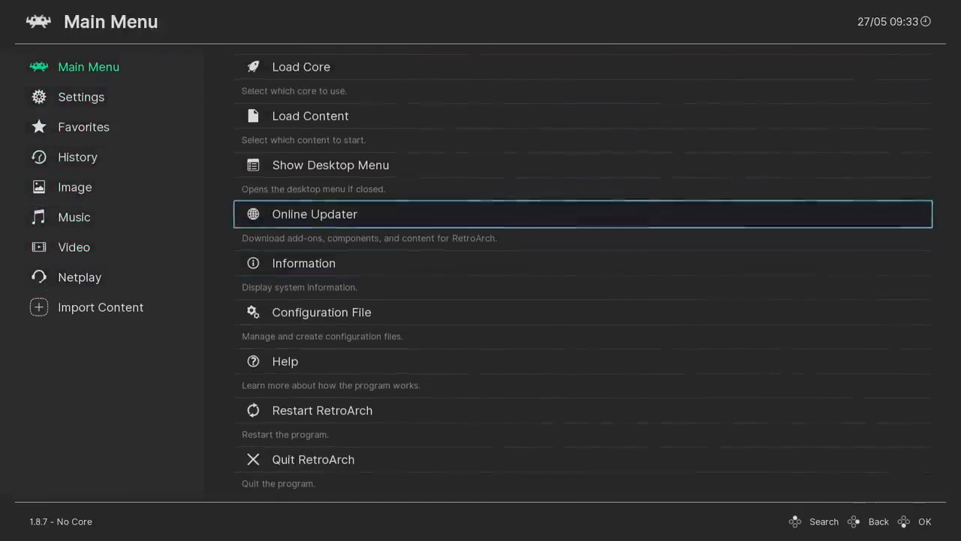
pyautogui.press('Return')
pyautogui.press('Return')
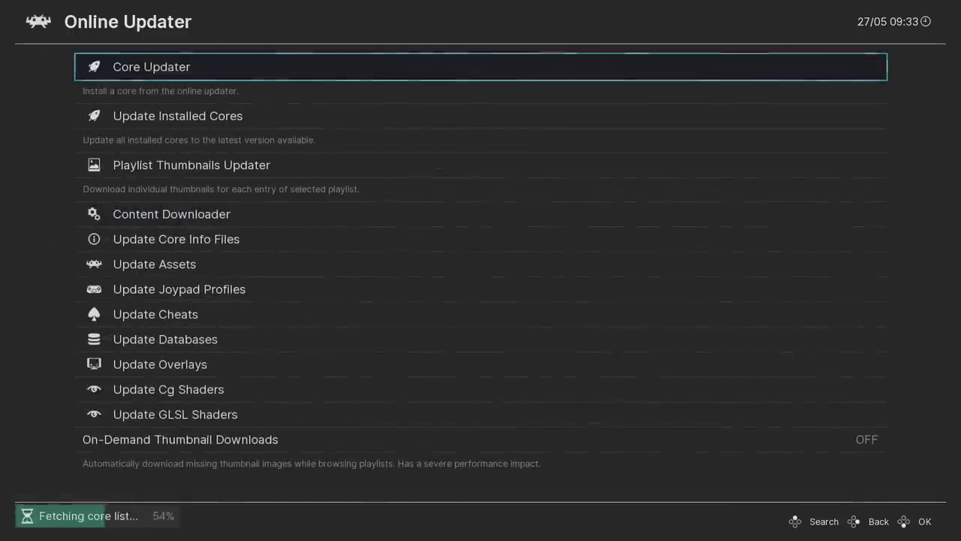
pyautogui.press('Up')
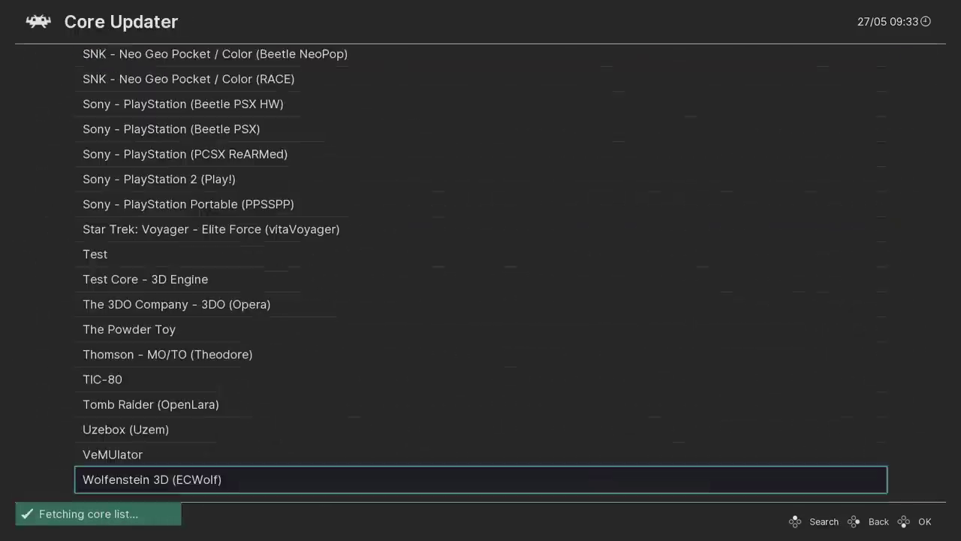
pyautogui.press('Up')
pyautogui.press('Up')
pyautogui.press('Up')
pyautogui.press('Up')
pyautogui.press('Up')
pyautogui.press('Up')
pyautogui.press('Up')
pyautogui.press('Up')
pyautogui.press('Up')
pyautogui.press('Up')
pyautogui.press('Up')
pyautogui.press('Up')
pyautogui.press('Up')
pyautogui.press('Up')
pyautogui.press('Up')
pyautogui.press('Up')
pyautogui.press('Up')
pyautogui.press('Up')
pyautogui.press('Up')
pyautogui.press('Up')
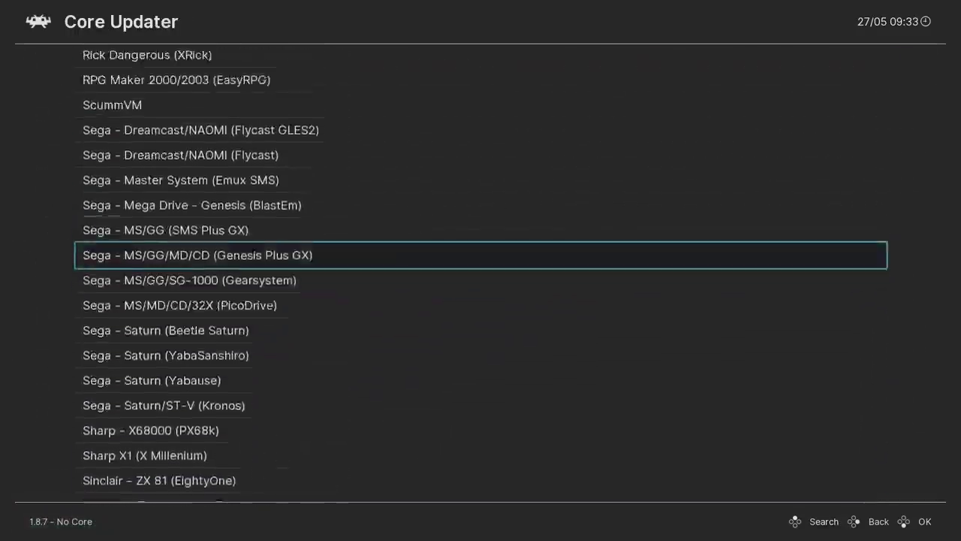
pyautogui.press('Up')
pyautogui.press('Up')
pyautogui.press('Up')
pyautogui.press('Up')
pyautogui.press('Up')
pyautogui.press('Up')
pyautogui.press('Up')
pyautogui.press('Up')
pyautogui.press('Up')
pyautogui.press('Up')
pyautogui.press('Up')
pyautogui.press('Up')
pyautogui.press('Up')
pyautogui.press('Up')
pyautogui.press('Up')
pyautogui.press('Up')
pyautogui.press('Up')
pyautogui.press('Up')
pyautogui.press('Up')
pyautogui.press('Up')
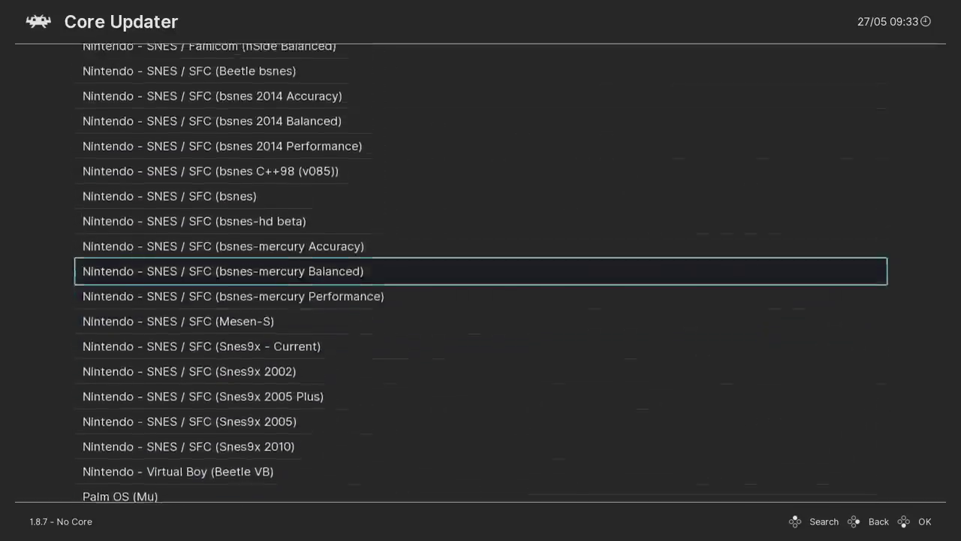
pyautogui.press('Up')
pyautogui.press('Up')
pyautogui.press('Up')
pyautogui.press('Up')
pyautogui.press('Up')
pyautogui.press('Up')
pyautogui.press('Up')
pyautogui.press('Up')
pyautogui.press('Up')
pyautogui.press('Up')
pyautogui.press('Up')
pyautogui.press('Up')
pyautogui.press('Up')
pyautogui.press('Up')
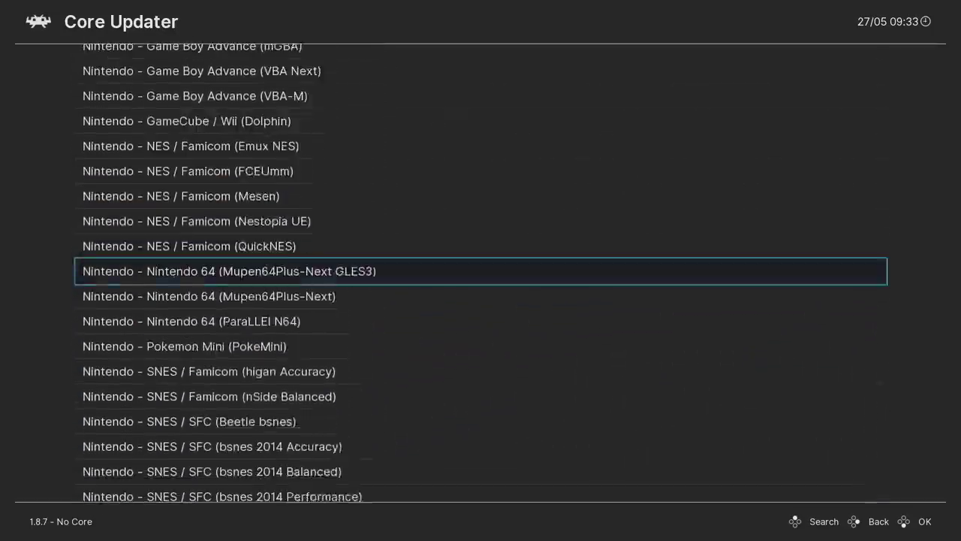
pyautogui.press('Down')
pyautogui.press('Down')
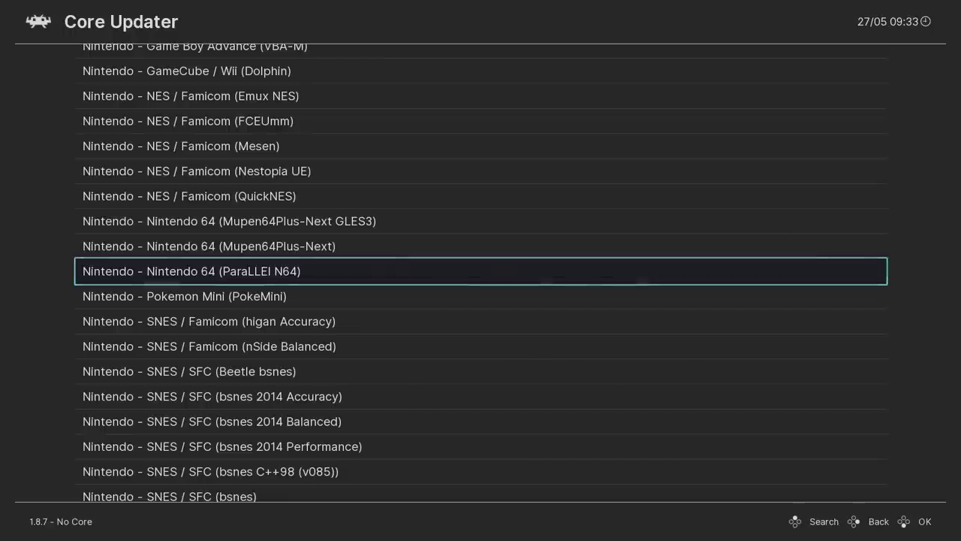
pyautogui.press('Return')
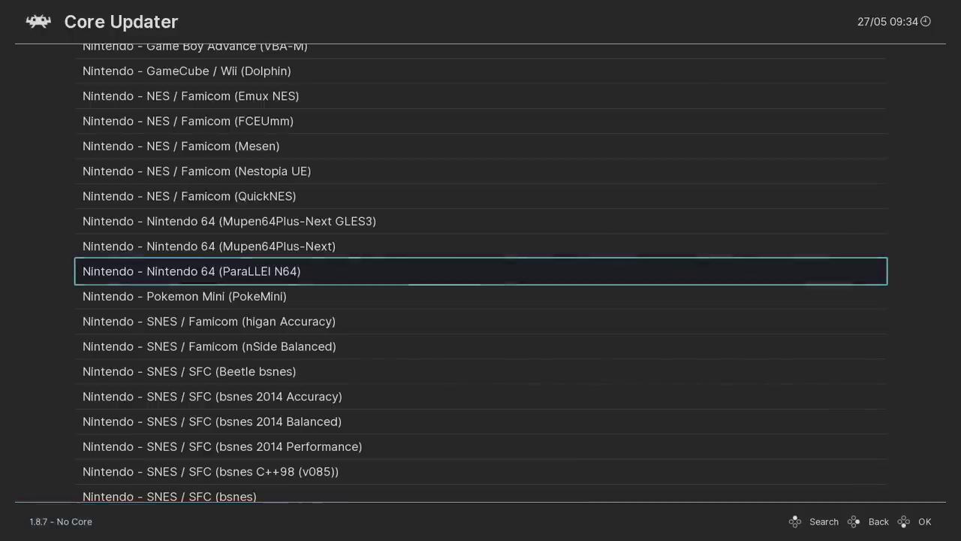
pyautogui.press('BackSpace')
pyautogui.press('BackSpace')
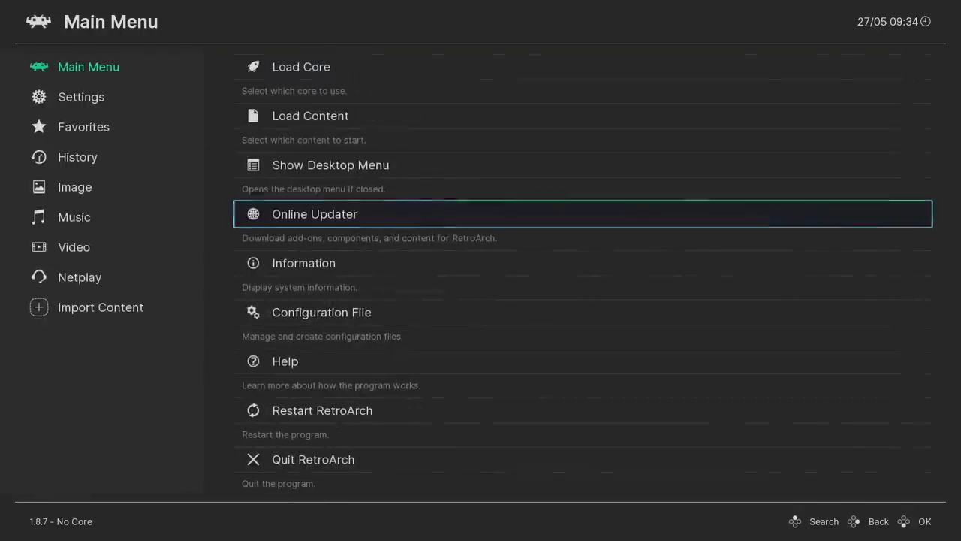
# Step: Go to the Import Content section and start Scan Directory
pyautogui.press('Up')
pyautogui.press('Up')
pyautogui.press('Up')
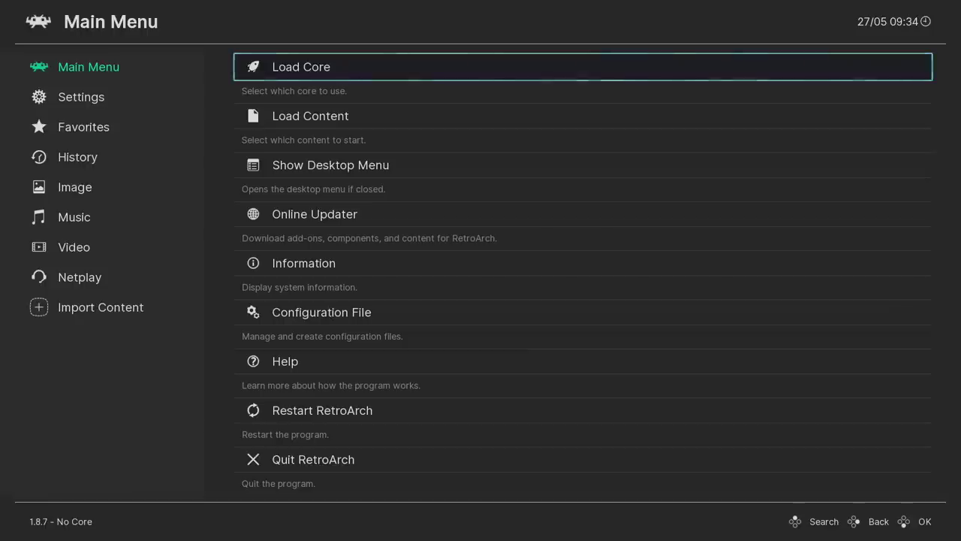
pyautogui.press('Left')
pyautogui.press('Down')
pyautogui.press('Down')
pyautogui.press('Down')
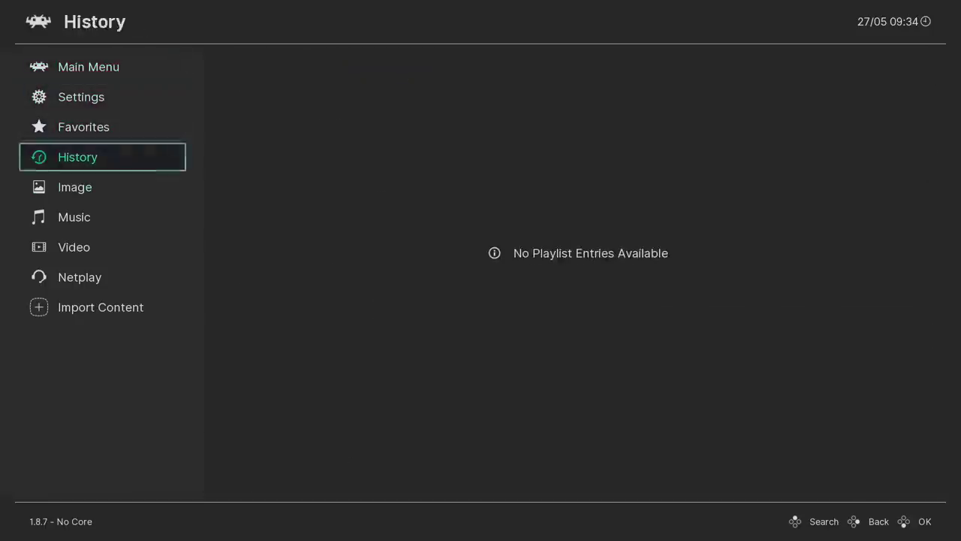
pyautogui.press('Down')
pyautogui.press('Down')
pyautogui.press('Down')
pyautogui.press('Down')
pyautogui.press('Down')
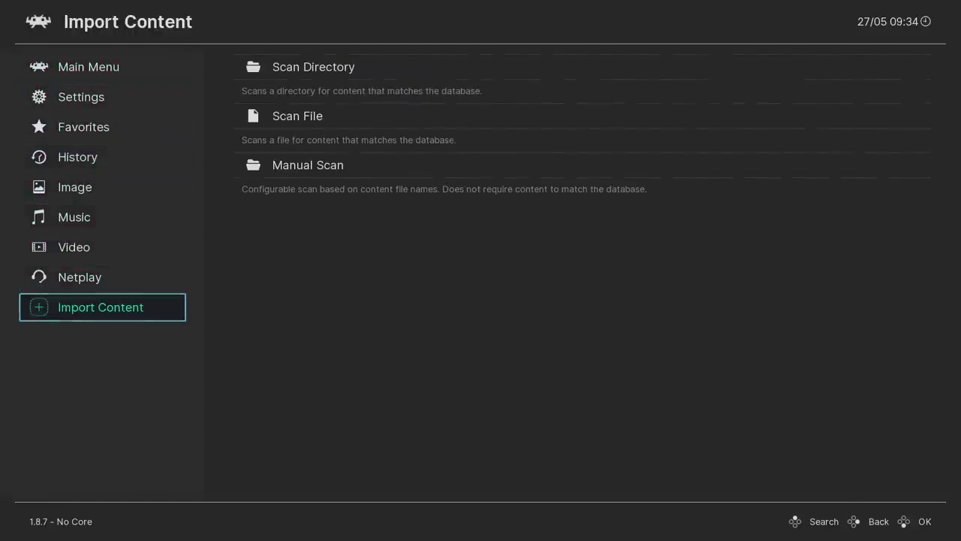
pyautogui.press('Right')
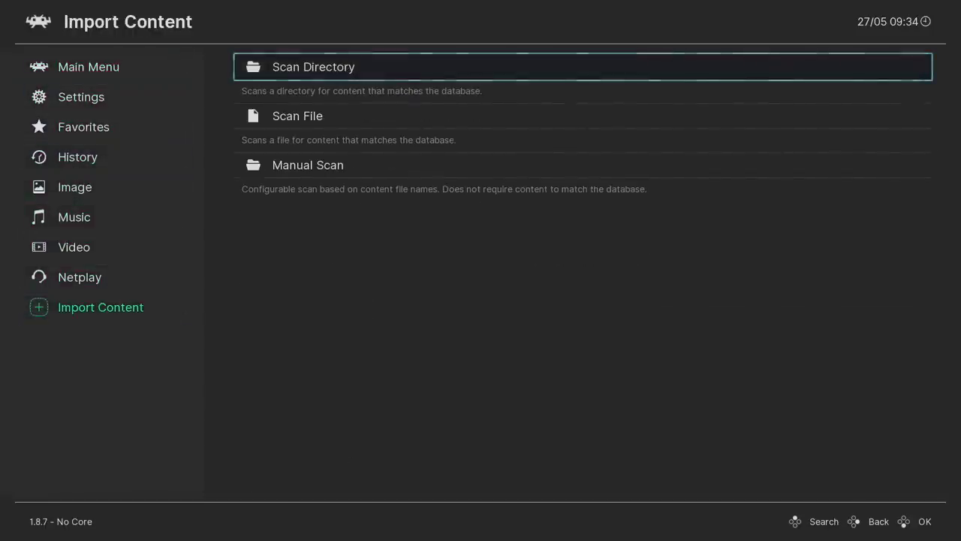
pyautogui.press('Return')
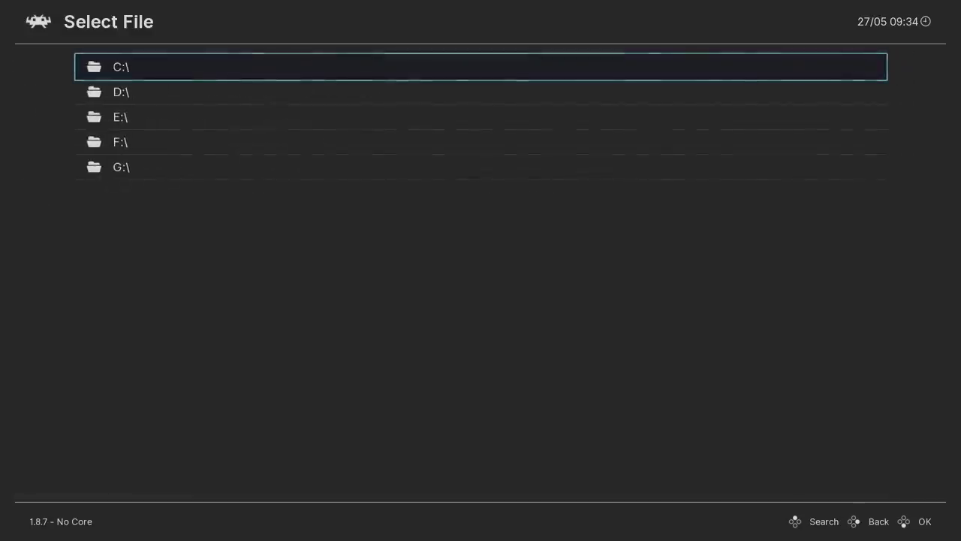
# Step: Browse from C:\ through Users to the Desktop N64 folder and scan it for games
pyautogui.press('Return')
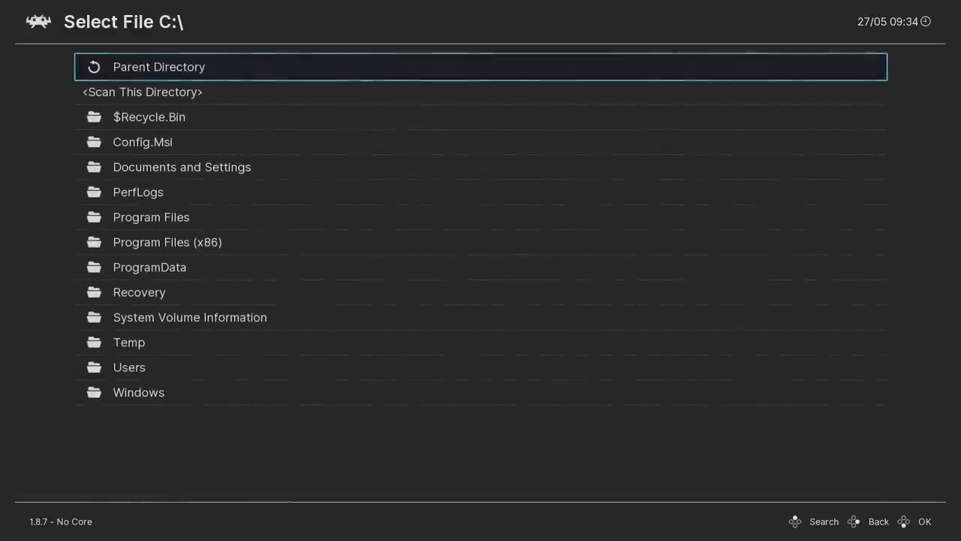
pyautogui.press('Up')
pyautogui.press('Up')
pyautogui.press('Return')
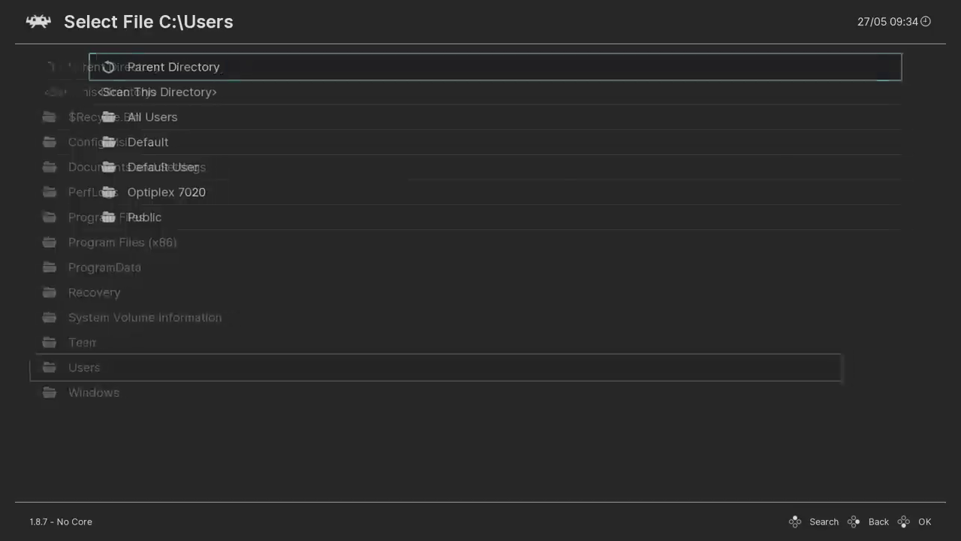
pyautogui.press('Up')
pyautogui.press('Up')
pyautogui.press('Return')
pyautogui.press('Down')
pyautogui.press('Down')
pyautogui.press('Down')
pyautogui.press('Down')
pyautogui.press('Down')
pyautogui.press('Down')
pyautogui.press('Down')
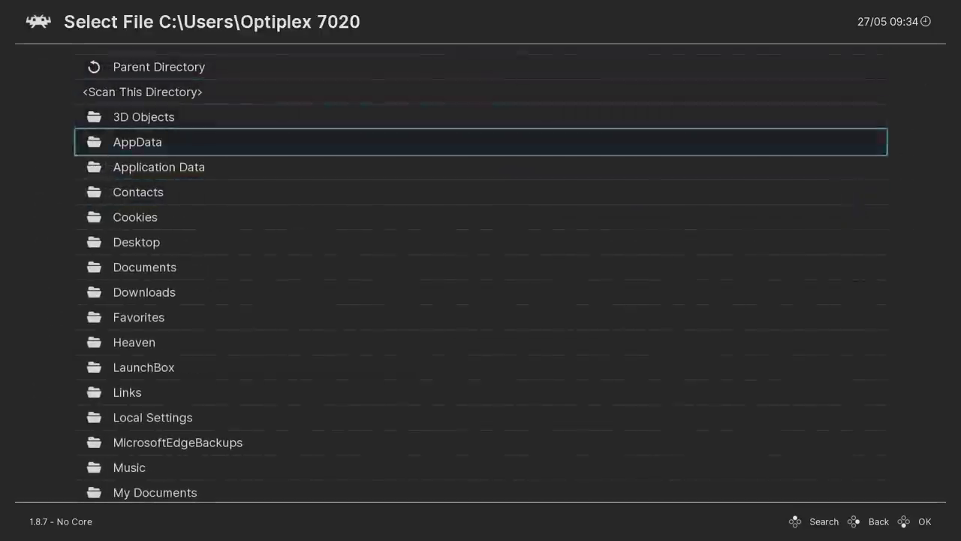
pyautogui.press('Return')
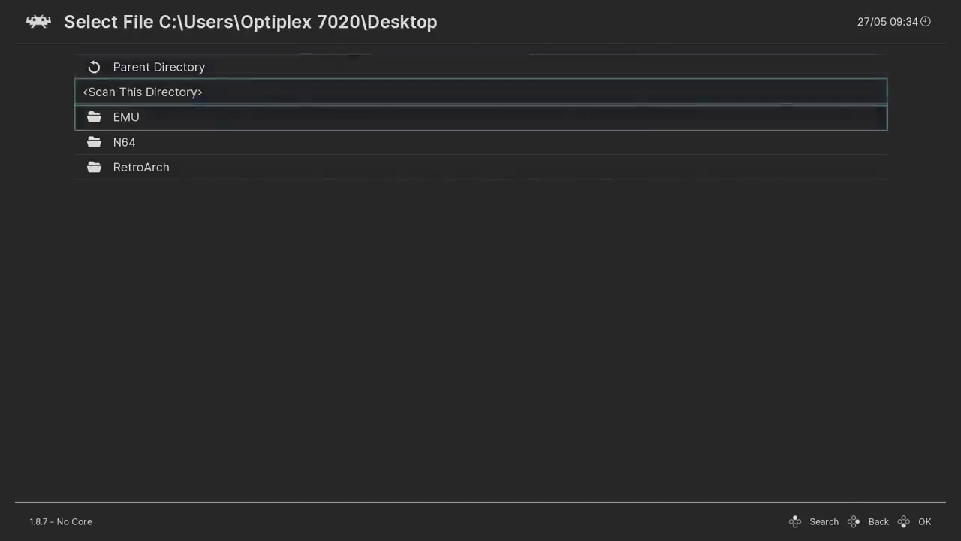
pyautogui.press('Down')
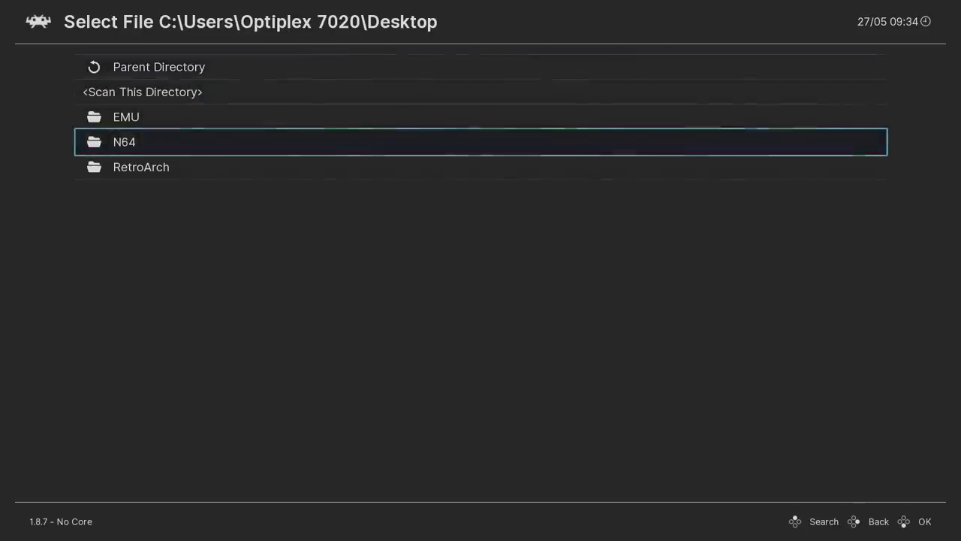
pyautogui.press('Return')
pyautogui.press('Down')
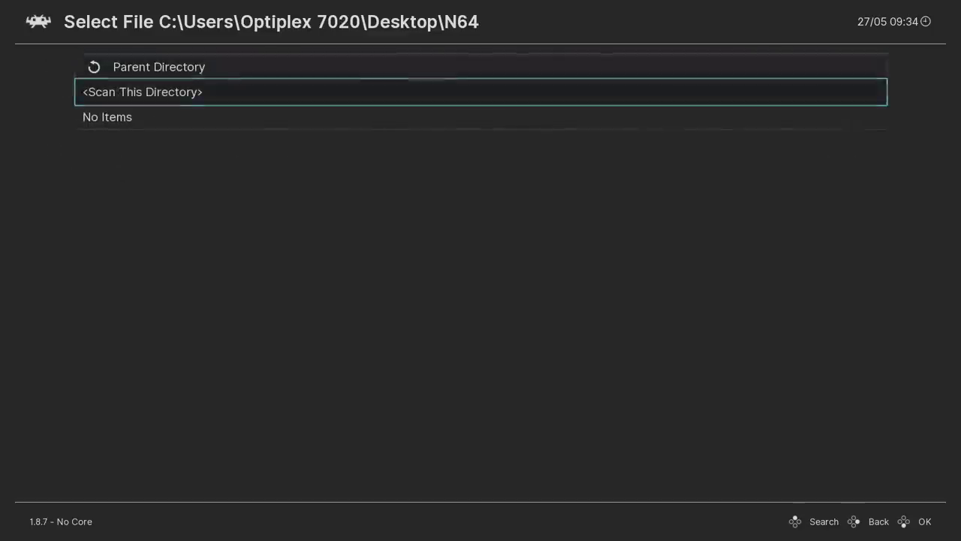
pyautogui.press('Return')
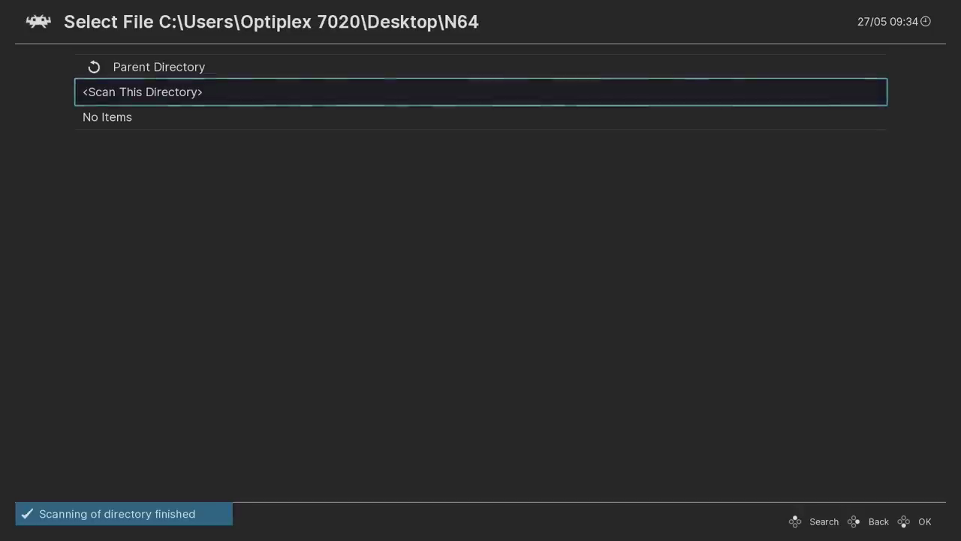
# Step: Back out of the file browser to the Import Content options
pyautogui.press('BackSpace')
pyautogui.press('BackSpace')
pyautogui.press('BackSpace')
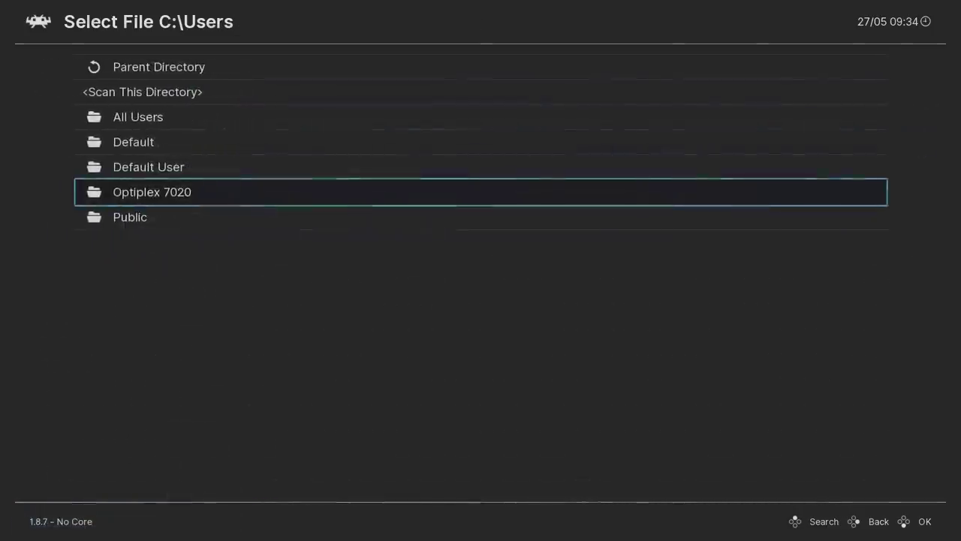
pyautogui.press('BackSpace')
pyautogui.press('BackSpace')
pyautogui.press('BackSpace')
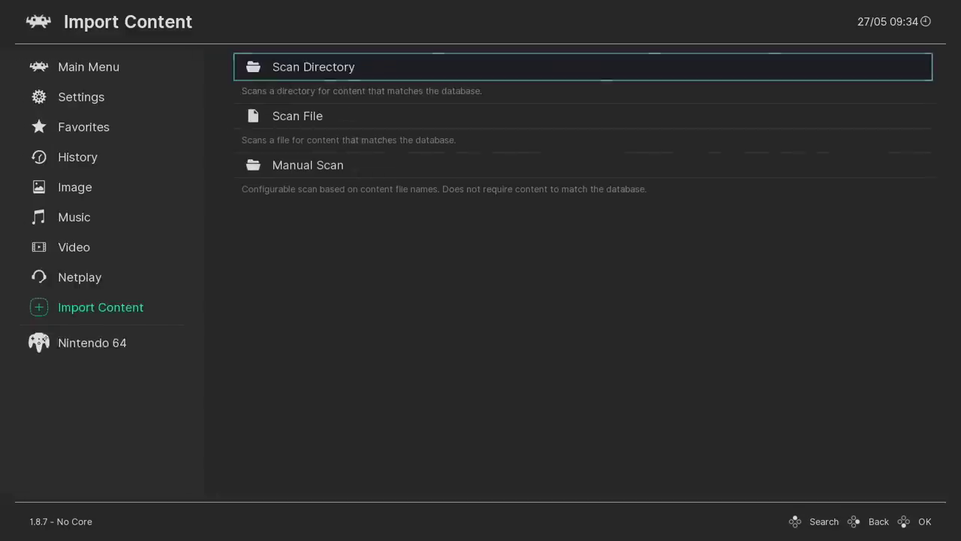
pyautogui.press('BackSpace')
# Step: Browse the eight-game Nintendo 64 playlist, then move back up the sidebar
pyautogui.press('Up')
pyautogui.press('Up')
pyautogui.press('Up')
pyautogui.press('Down')
pyautogui.press('Down')
pyautogui.press('Down')
pyautogui.press('Down')
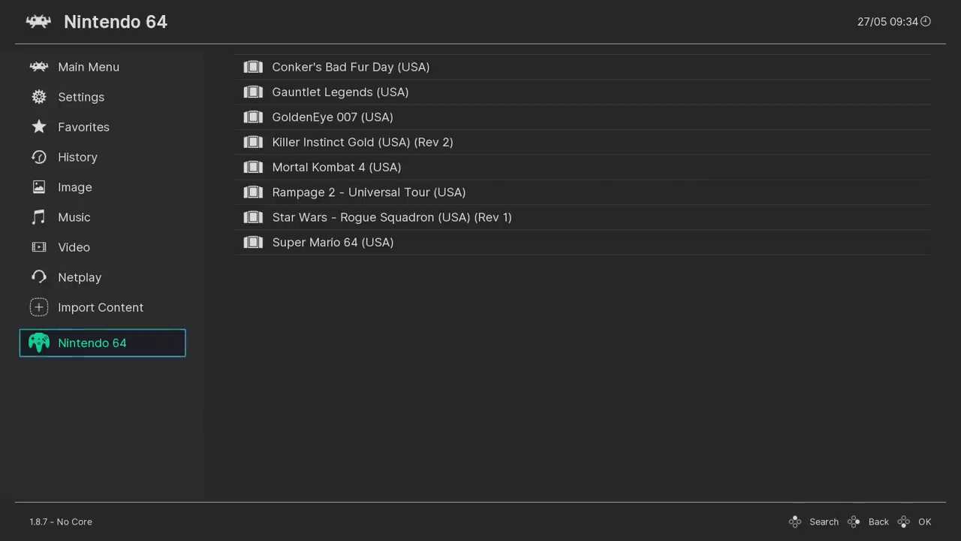
pyautogui.press('Right')
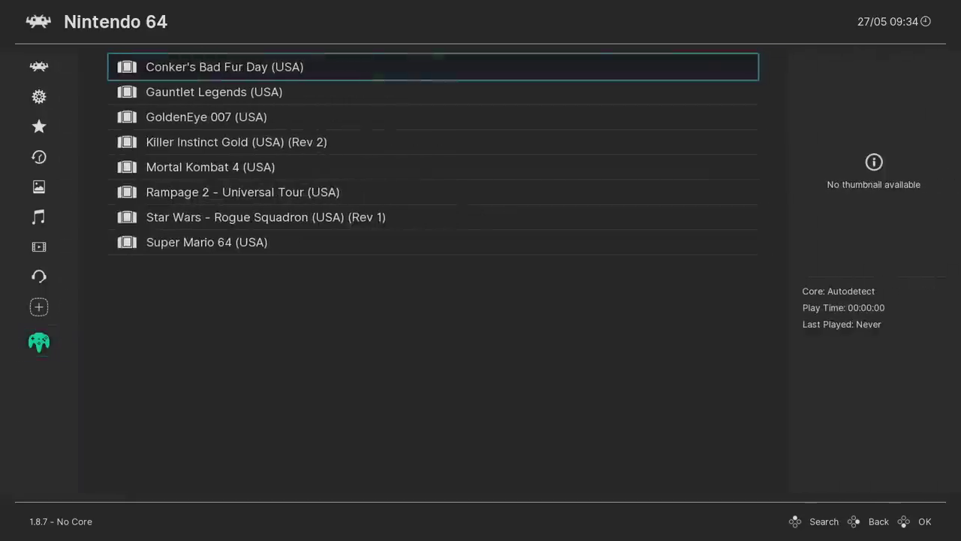
pyautogui.press('Down')
pyautogui.press('Down')
pyautogui.press('Down')
pyautogui.press('Down')
pyautogui.press('Down')
pyautogui.press('Down')
pyautogui.press('Down')
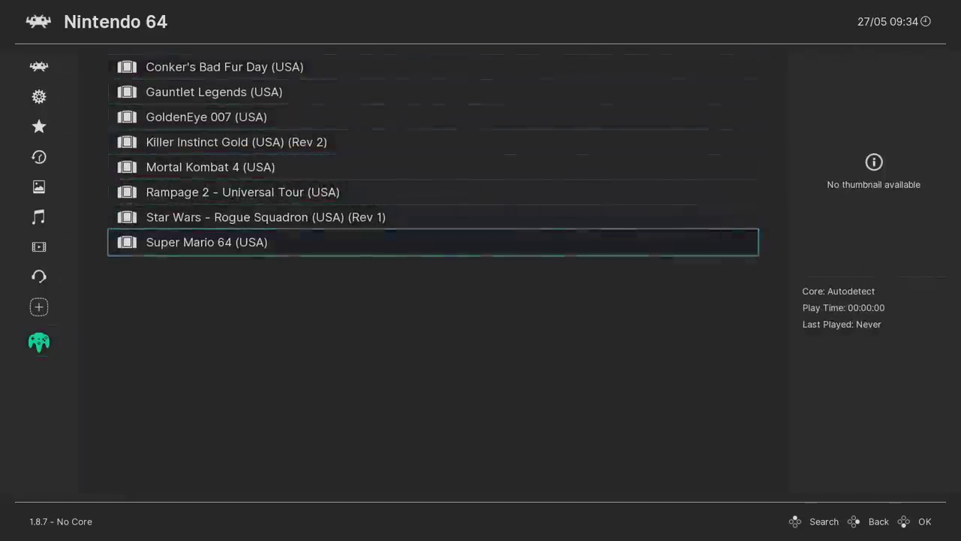
pyautogui.press('Left')
pyautogui.press('Up')
pyautogui.press('Up')
pyautogui.press('Up')
pyautogui.press('Up')
pyautogui.press('Up')
pyautogui.press('Up')
pyautogui.press('Up')
pyautogui.press('Up')
pyautogui.press('Up')
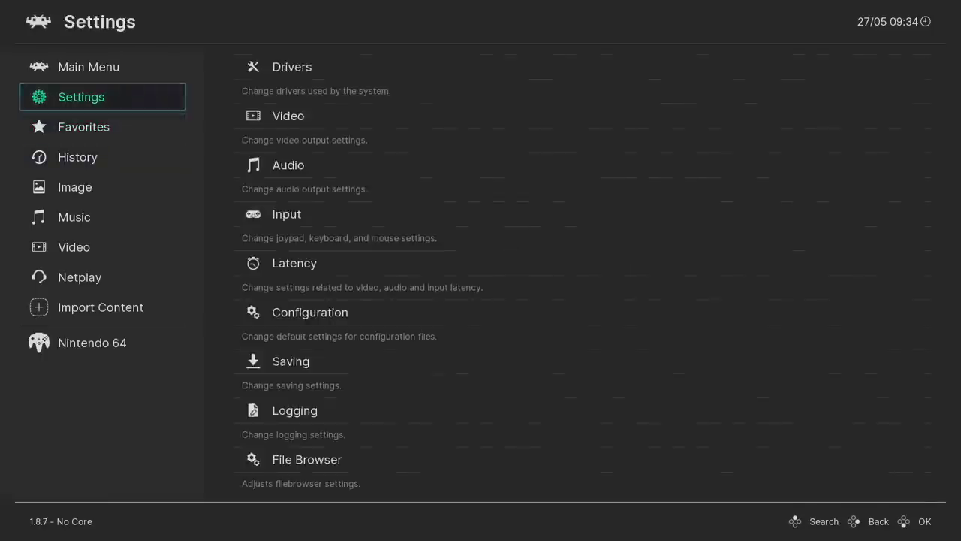
# Step: Switch On-Demand Thumbnail Downloads ON in Online Updater and back out to the sidebar
pyautogui.press('Right')
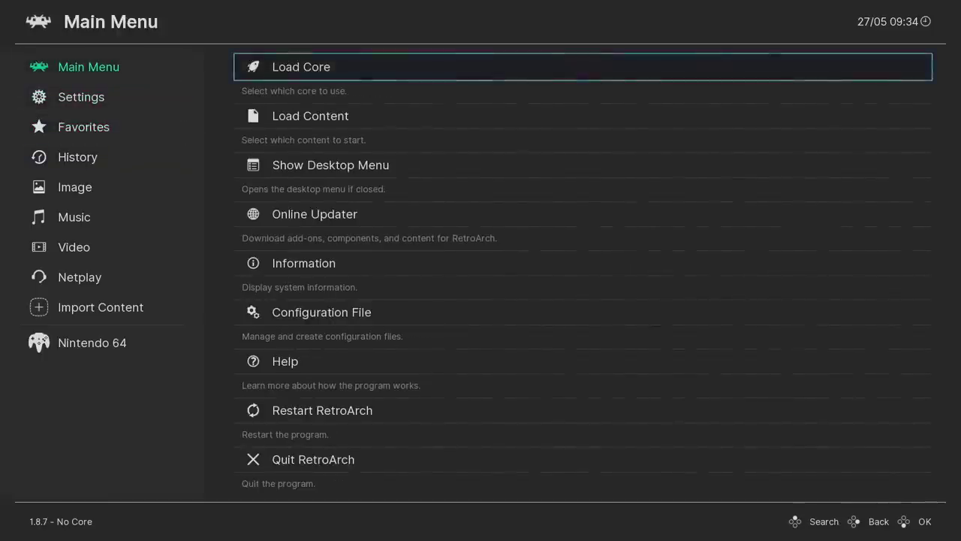
pyautogui.press('Down')
pyautogui.press('Down')
pyautogui.press('Down')
pyautogui.press('Return')
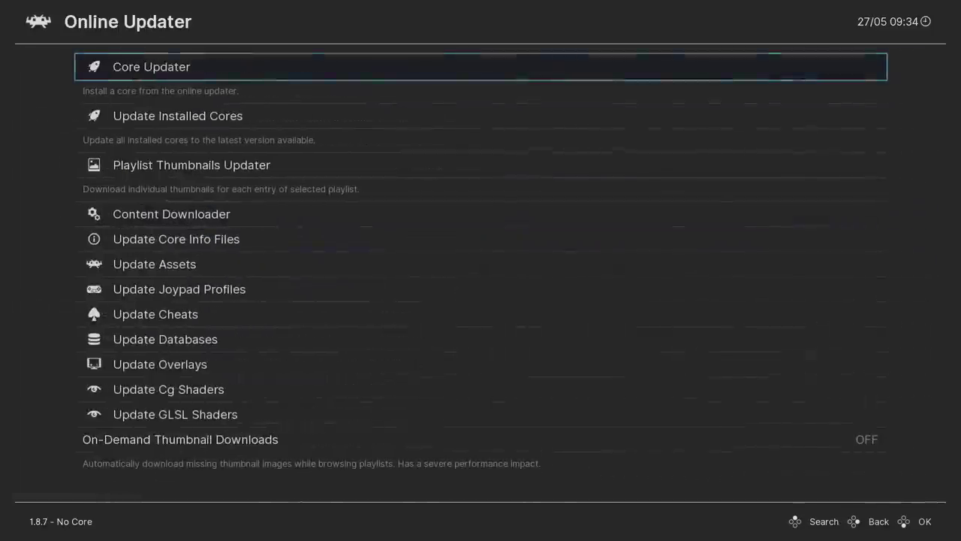
pyautogui.press('Down')
pyautogui.press('Down')
pyautogui.press('Down')
pyautogui.press('Down')
pyautogui.press('Down')
pyautogui.press('Down')
pyautogui.press('Down')
pyautogui.press('Down')
pyautogui.press('Down')
pyautogui.press('Down')
pyautogui.press('Down')
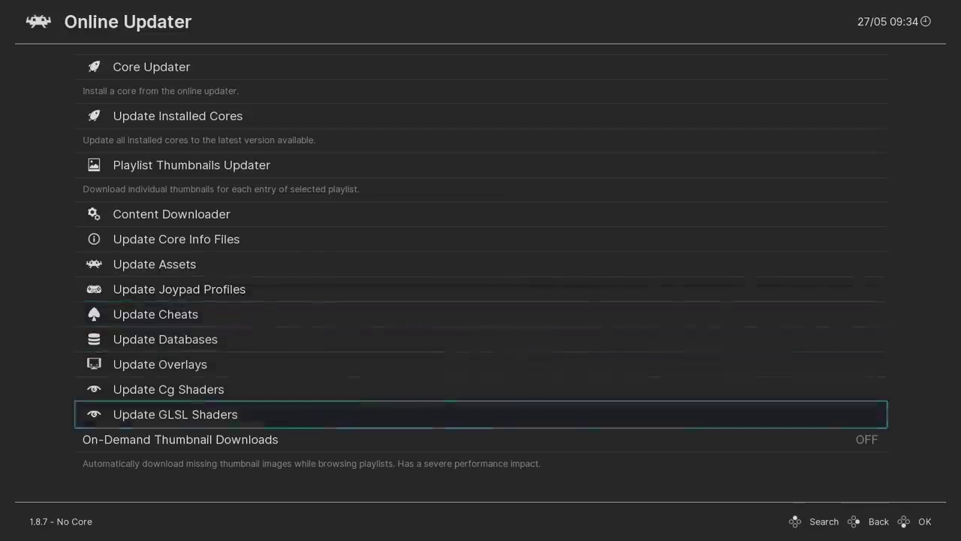
pyautogui.press('Down')
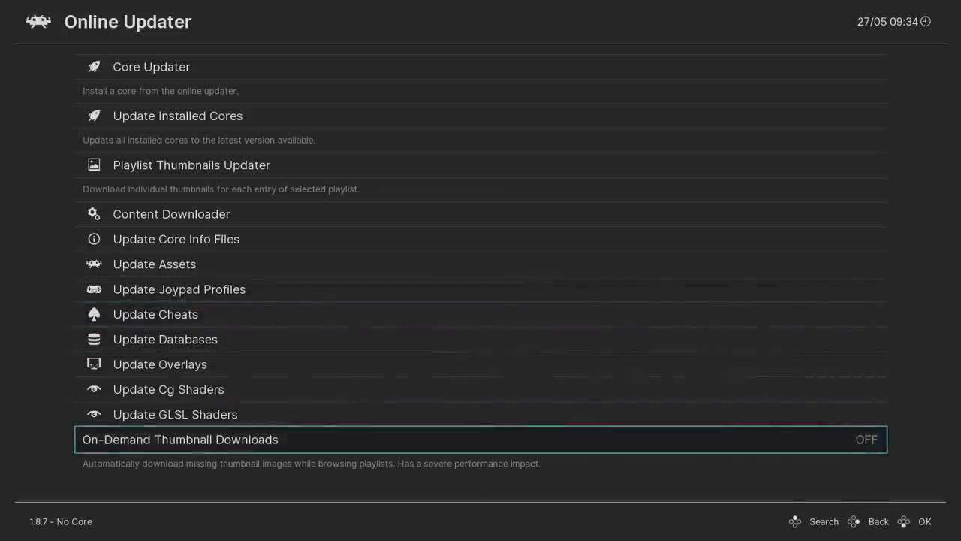
pyautogui.press('Return')
pyautogui.press('BackSpace')
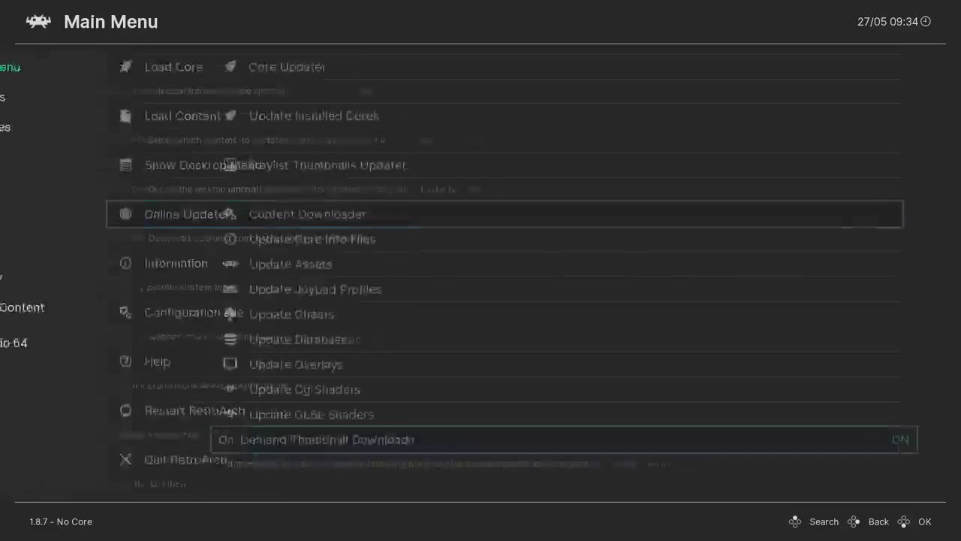
pyautogui.press('Left')
pyautogui.press('Down')
pyautogui.press('Down')
pyautogui.press('Down')
pyautogui.press('Down')
pyautogui.press('Down')
# Step: Step through each Nintendo 64 game, including Super Mario 64, to load its box art
pyautogui.press('Down')
pyautogui.press('Down')
pyautogui.press('Down')
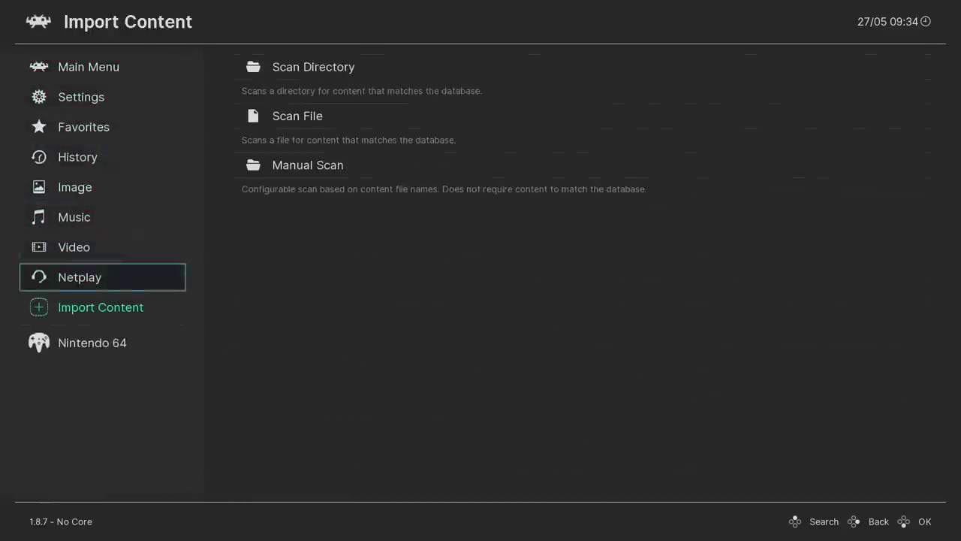
pyautogui.press('Down')
pyautogui.press('Right')
pyautogui.press('Down')
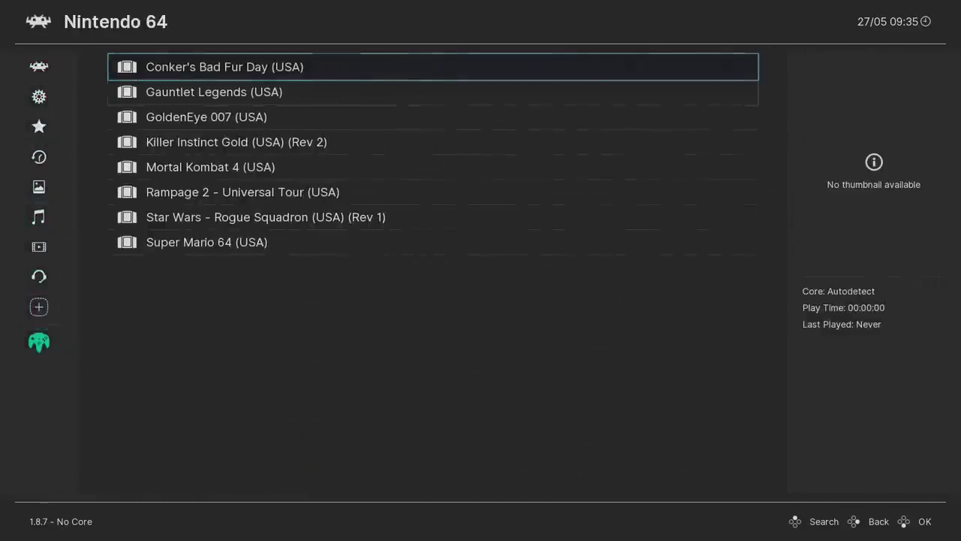
pyautogui.press('Down')
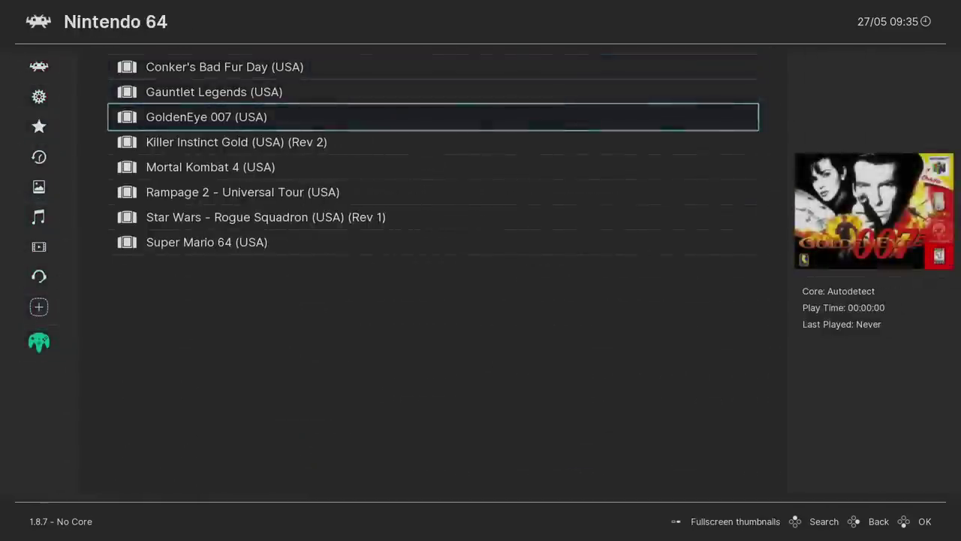
pyautogui.press('Down')
pyautogui.press('Down')
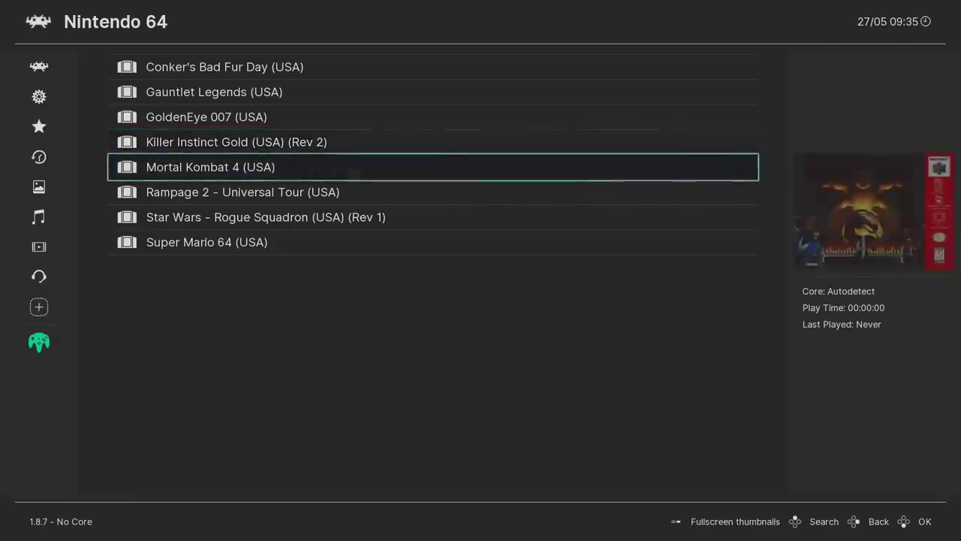
pyautogui.press('Down')
pyautogui.press('Down')
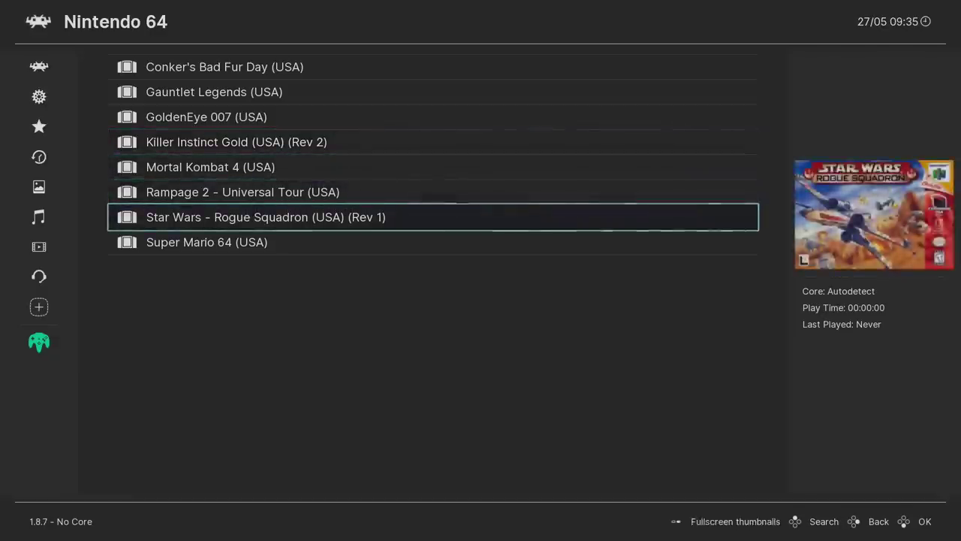
pyautogui.press('Down')
pyautogui.press('Up')
pyautogui.press('Up')
pyautogui.press('Up')
pyautogui.press('Up')
pyautogui.press('Up')
pyautogui.press('Up')
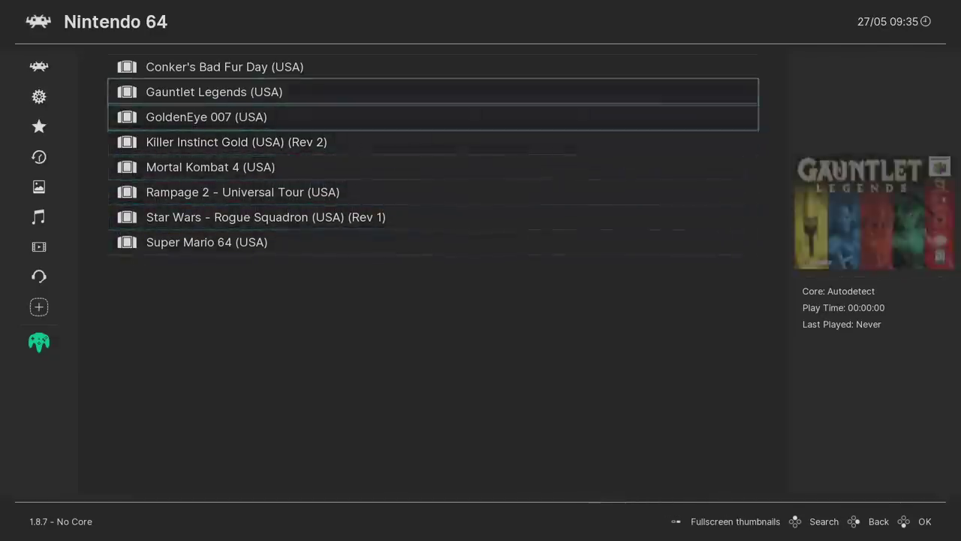
pyautogui.press('Up')
pyautogui.press('Down')
pyautogui.press('Down')
pyautogui.press('Down')
pyautogui.press('Down')
pyautogui.press('Down')
pyautogui.press('Down')
pyautogui.press('Down')
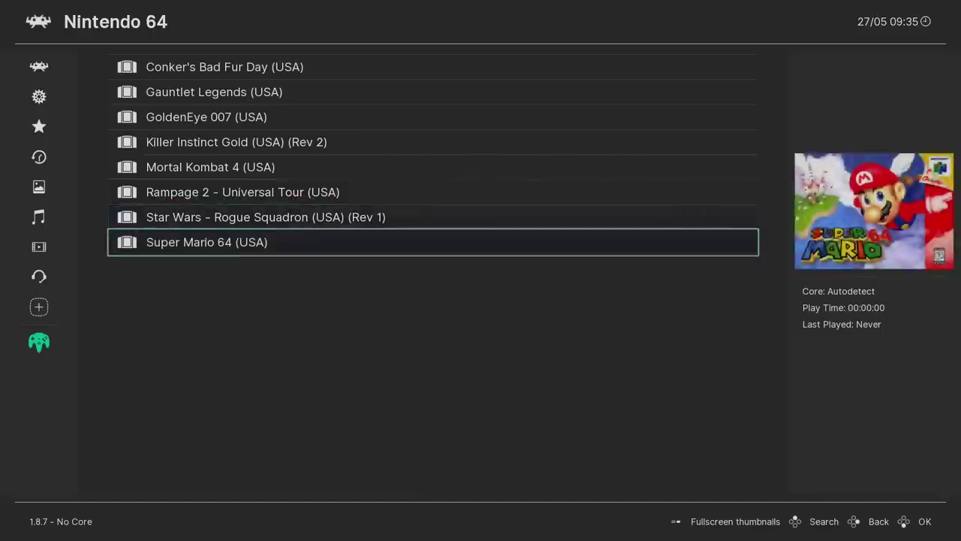
pyautogui.press('Up')
pyautogui.press('Up')
pyautogui.press('Up')
pyautogui.press('Up')
pyautogui.press('Up')
pyautogui.press('Up')
pyautogui.press('Up')
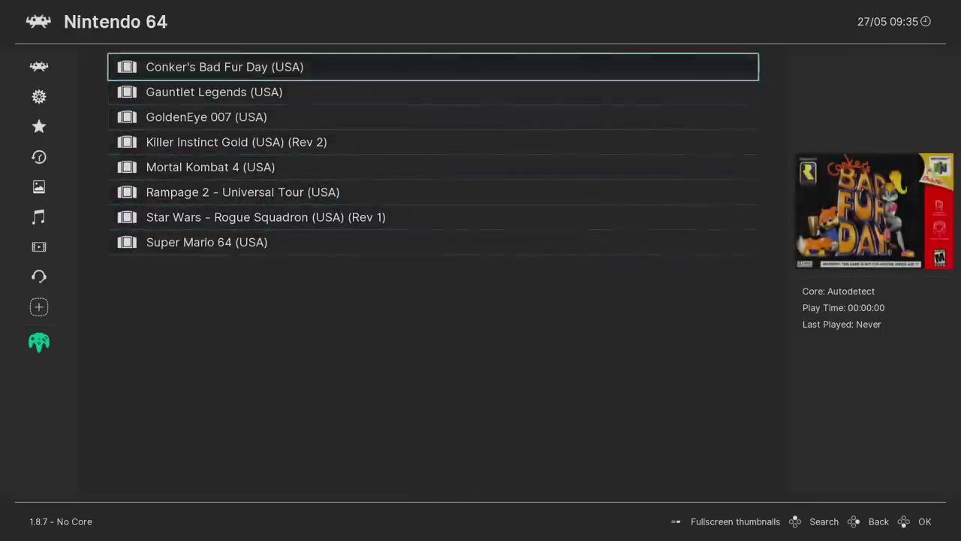
pyautogui.press('Left')
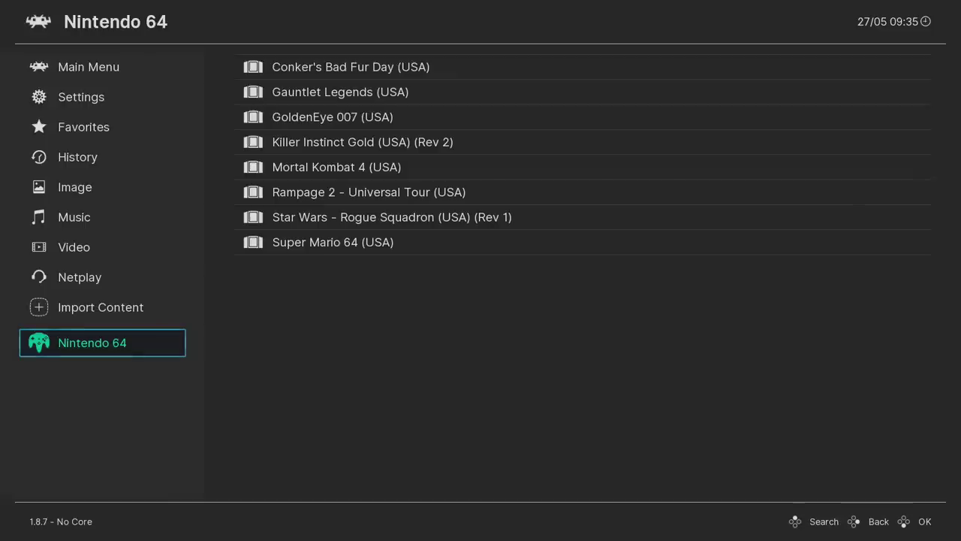
# Step: Change the video driver from gl to vulkan under Settings > Drivers > Video
pyautogui.press('Up')
pyautogui.press('Up')
pyautogui.press('Up')
pyautogui.press('Up')
pyautogui.press('Up')
pyautogui.press('Up')
pyautogui.press('Up')
pyautogui.press('Up')
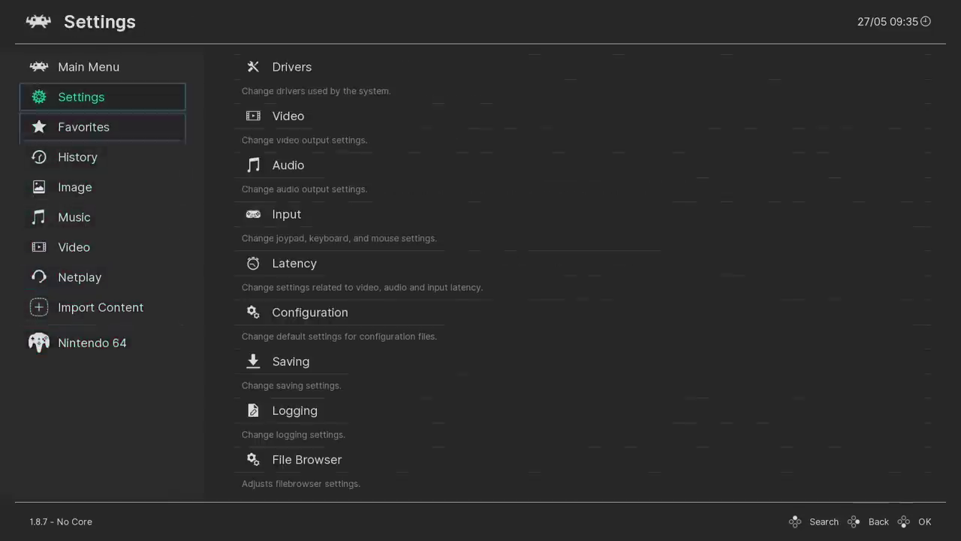
pyautogui.press('Right')
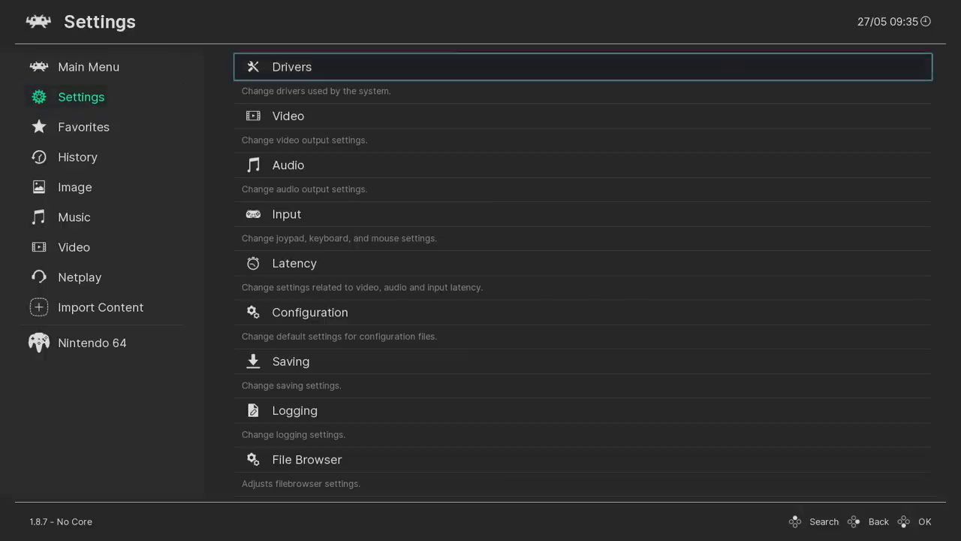
pyautogui.press('Return')
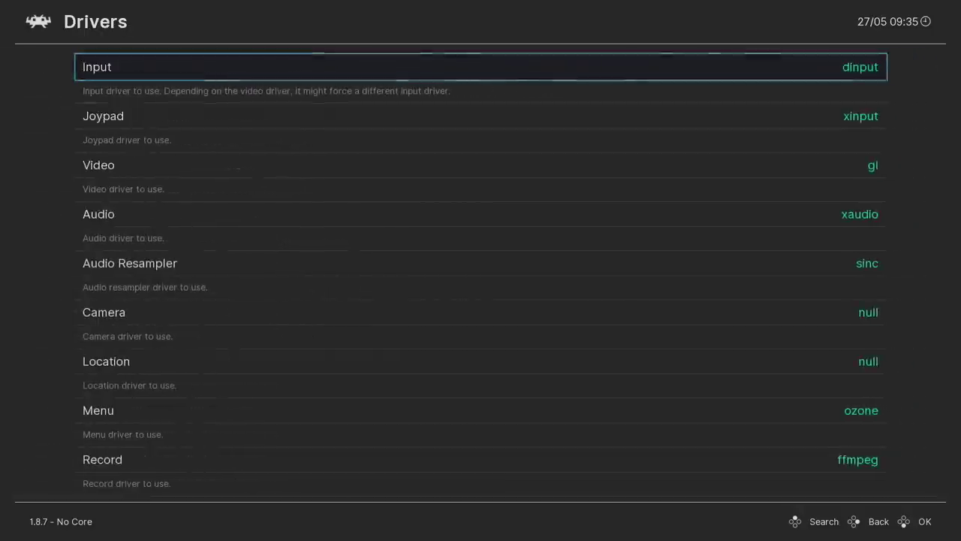
pyautogui.press('Down')
pyautogui.press('Down')
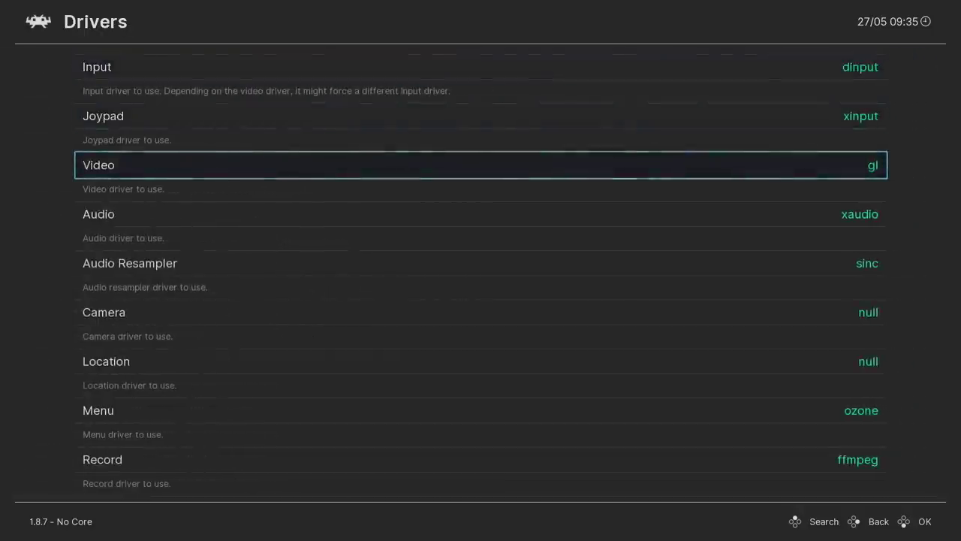
pyautogui.press('Return')
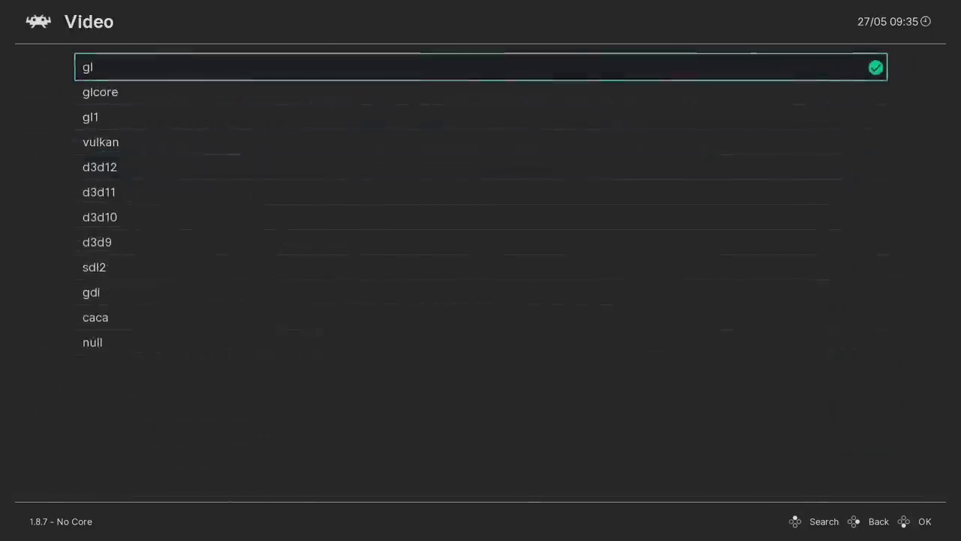
pyautogui.press('Down')
pyautogui.press('Down')
pyautogui.press('Down')
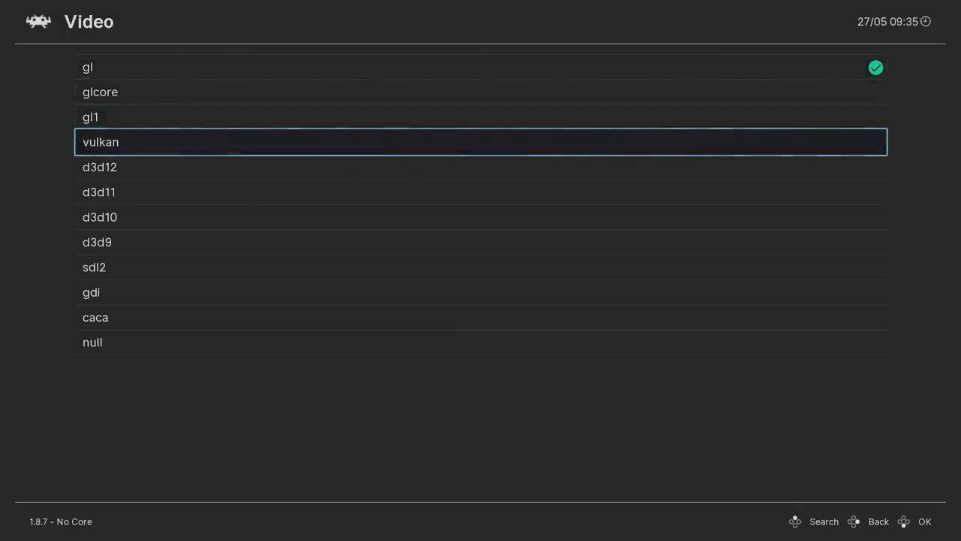
pyautogui.press('Return')
pyautogui.press('Down')
pyautogui.press('Down')
pyautogui.press('Down')
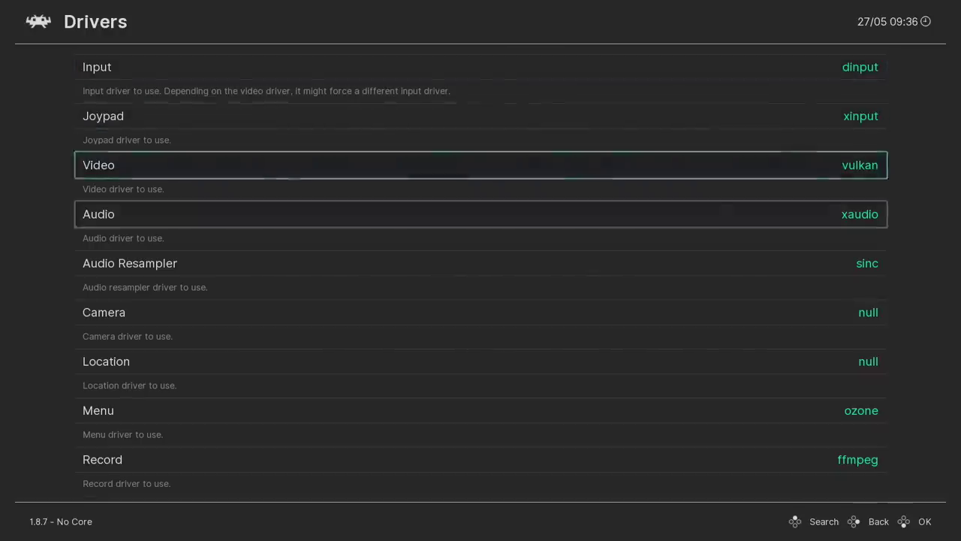
pyautogui.press('Up')
pyautogui.press('BackSpace')
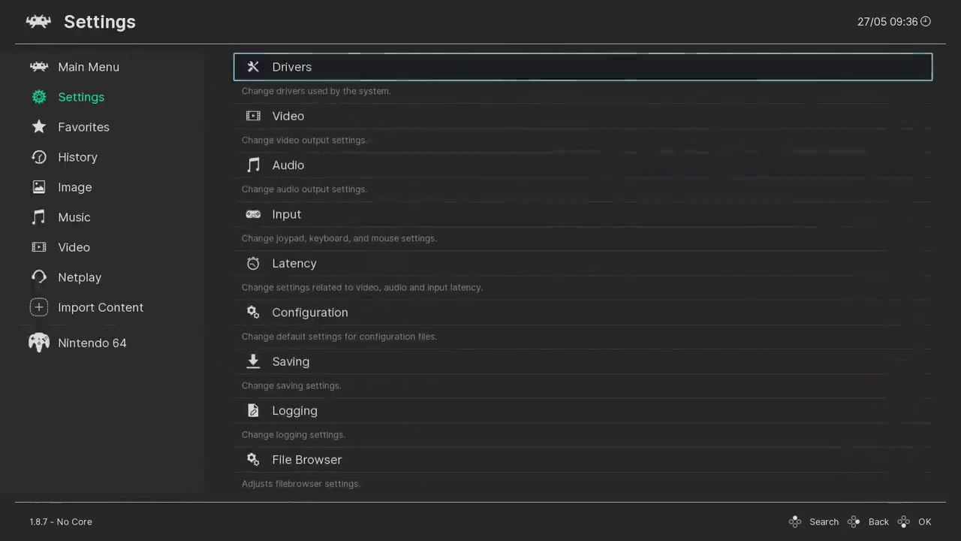
# Step: Select GoldenEye 007 (USA) in the Nintendo 64 playlist
pyautogui.press('Left')
pyautogui.press('Down')
pyautogui.press('Down')
pyautogui.press('Down')
pyautogui.press('Down')
pyautogui.press('Down')
pyautogui.press('Down')
pyautogui.press('Down')
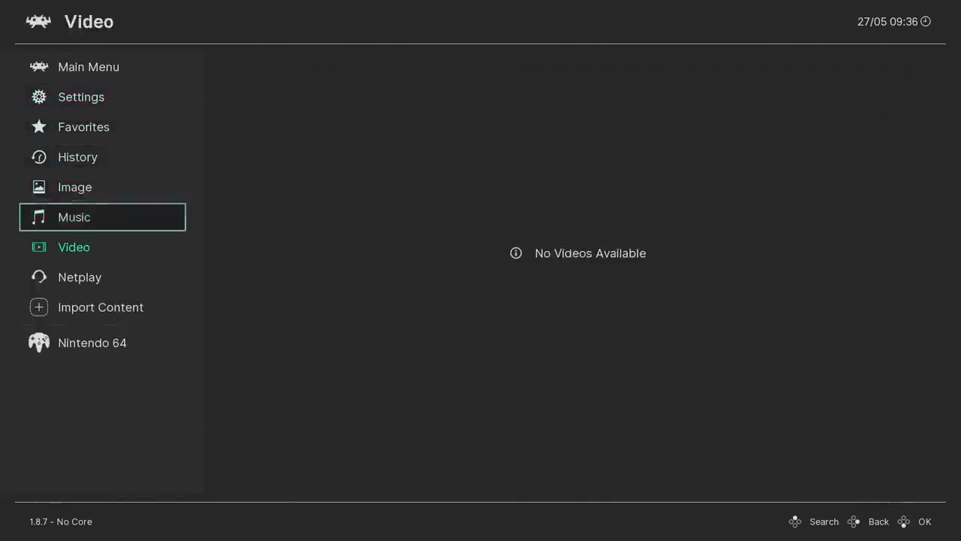
pyautogui.press('Down')
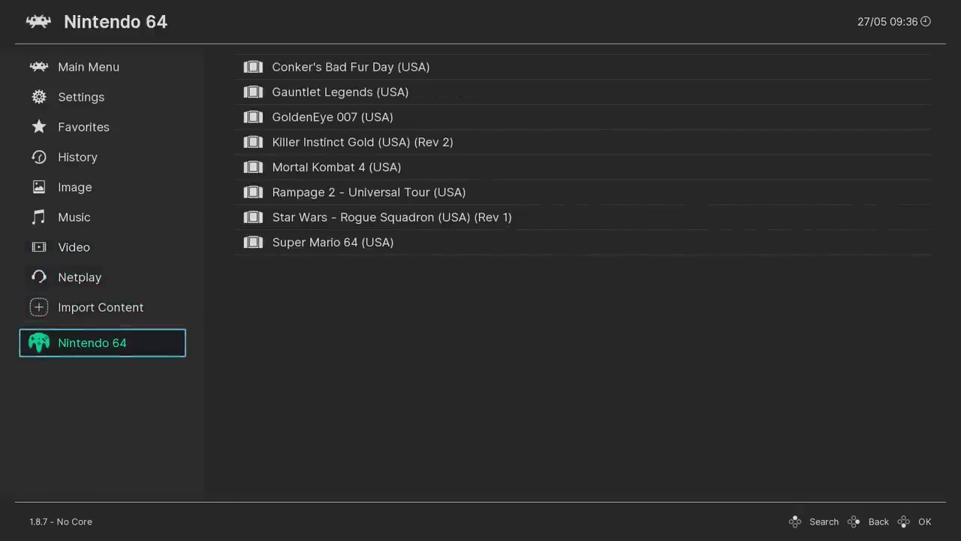
pyautogui.press('Right')
pyautogui.press('Down')
pyautogui.press('Down')
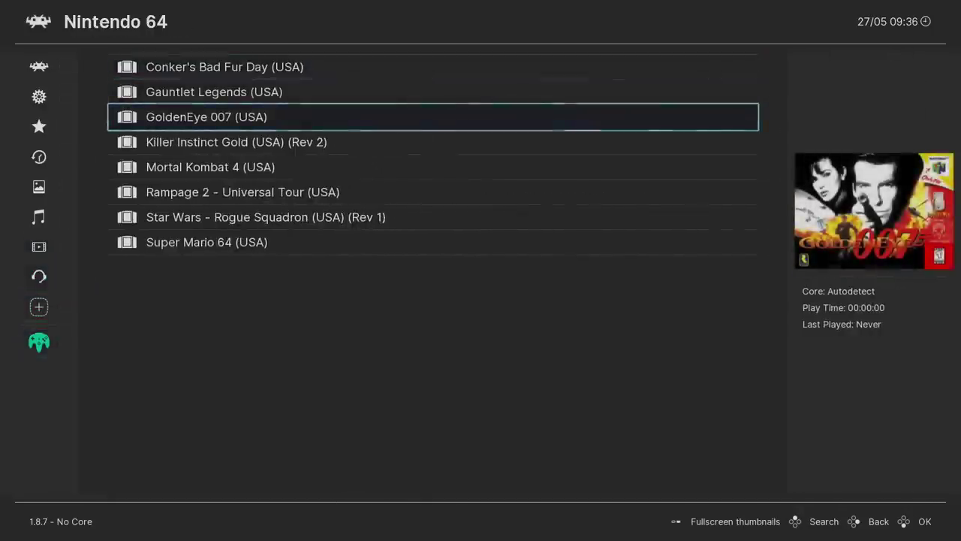
# Step: Run GoldenEye with the Nintendo - Nintendo 64 (ParaLLEl N64) core
pyautogui.press('Return')
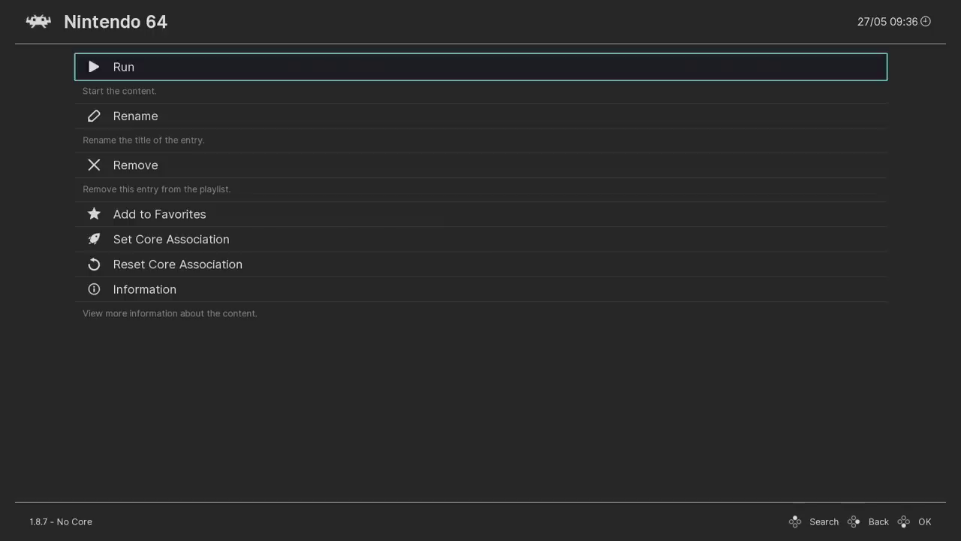
pyautogui.press('Return')
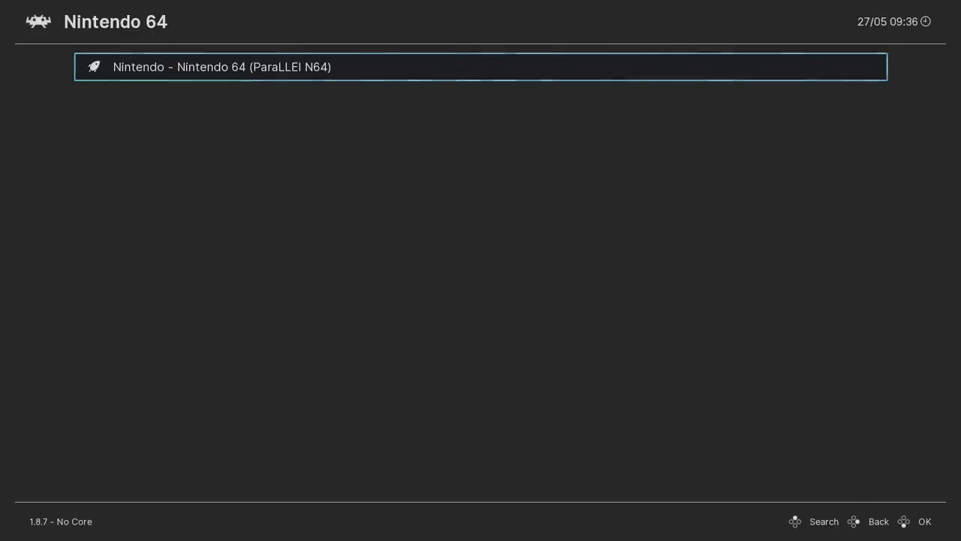
pyautogui.press('Return')
pyautogui.press('super+d')
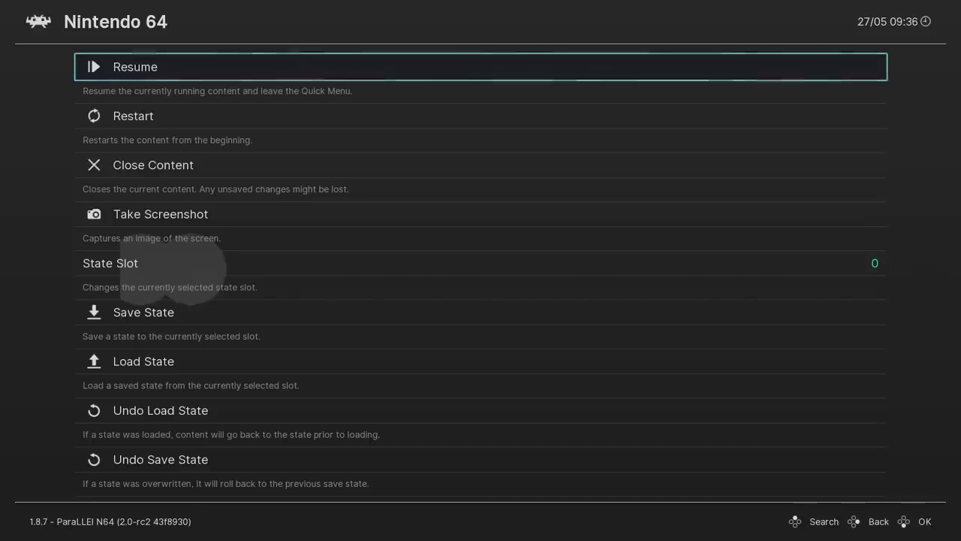
# Step: In the Quick Menu core options, set GFX Plugin and RSP Plugin to parallel
pyautogui.press('Down')
pyautogui.press('Down')
pyautogui.press('Down')
pyautogui.press('Down')
pyautogui.press('Down')
pyautogui.press('Down')
pyautogui.press('Down')
pyautogui.press('Down')
pyautogui.press('Down')
pyautogui.press('Down')
pyautogui.press('Down')
pyautogui.press('Down')
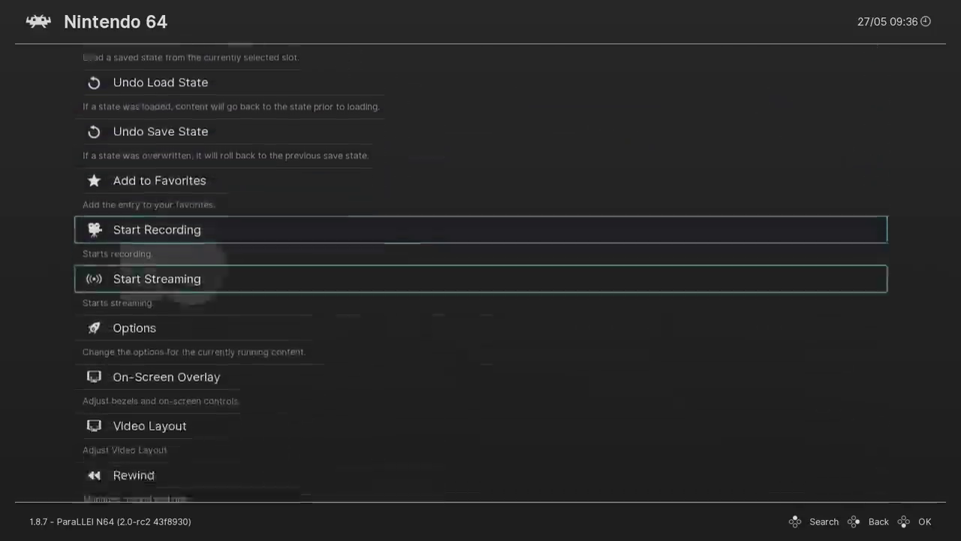
pyautogui.press('Return')
pyautogui.press('Down')
pyautogui.press('Down')
pyautogui.press('Down')
pyautogui.press('Down')
pyautogui.press('Down')
pyautogui.press('Down')
pyautogui.press('Down')
pyautogui.press('Down')
pyautogui.press('Down')
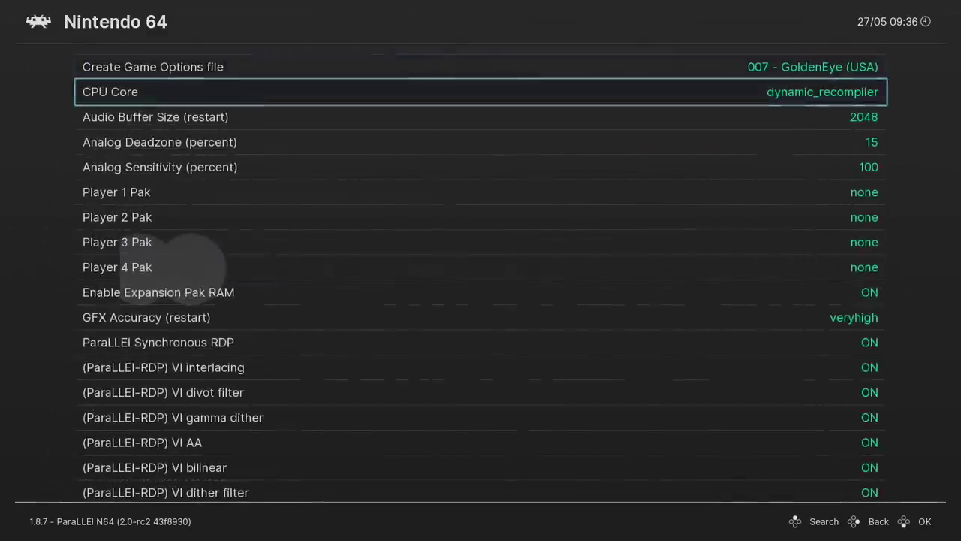
pyautogui.press('Down')
pyautogui.press('Down')
pyautogui.press('Down')
pyautogui.press('Down')
pyautogui.press('Down')
pyautogui.press('Down')
pyautogui.press('Down')
pyautogui.press('Down')
pyautogui.press('Down')
pyautogui.press('Down')
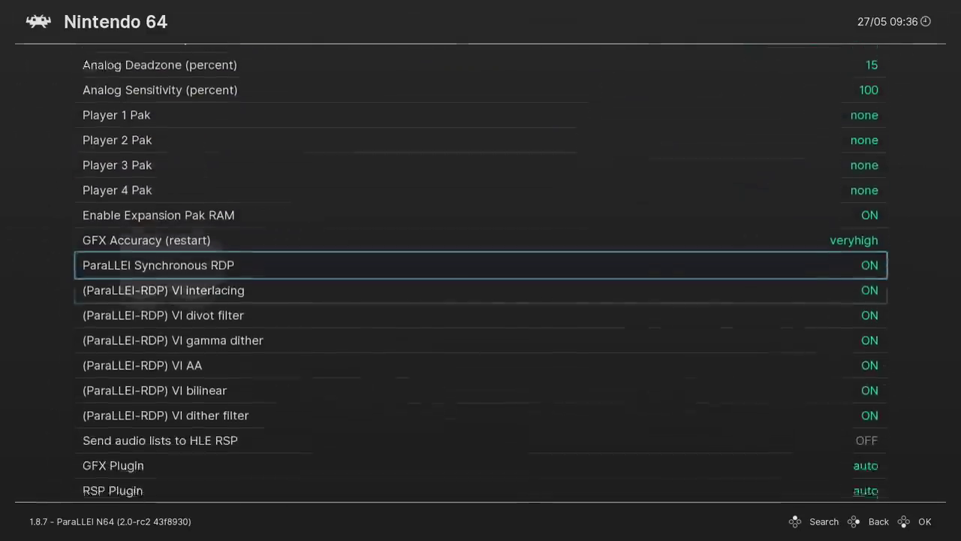
pyautogui.press('Down')
pyautogui.press('Down')
pyautogui.press('Down')
pyautogui.press('Down')
pyautogui.press('Down')
pyautogui.press('Down')
pyautogui.press('Down')
pyautogui.press('Down')
pyautogui.press('Down')
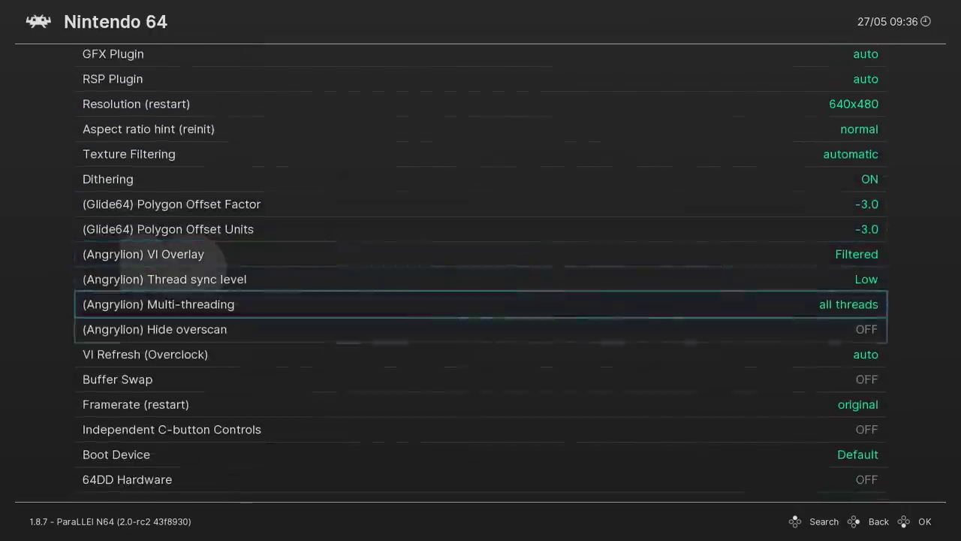
pyautogui.press('Up')
pyautogui.press('Up')
pyautogui.press('Up')
pyautogui.press('Up')
pyautogui.press('Up')
pyautogui.press('Up')
pyautogui.press('Up')
pyautogui.press('Up')
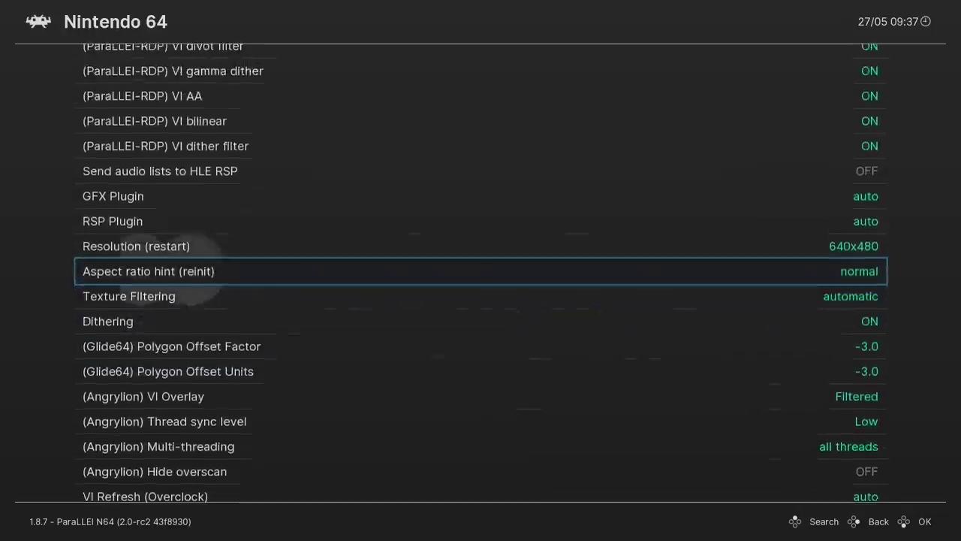
pyautogui.press('Up')
pyautogui.press('Up')
pyautogui.press('Up')
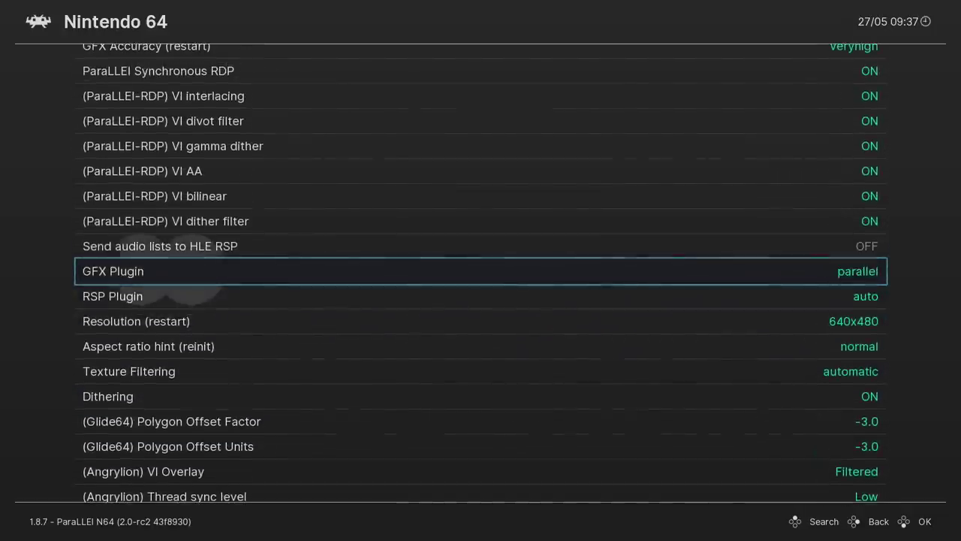
pyautogui.press('Down')
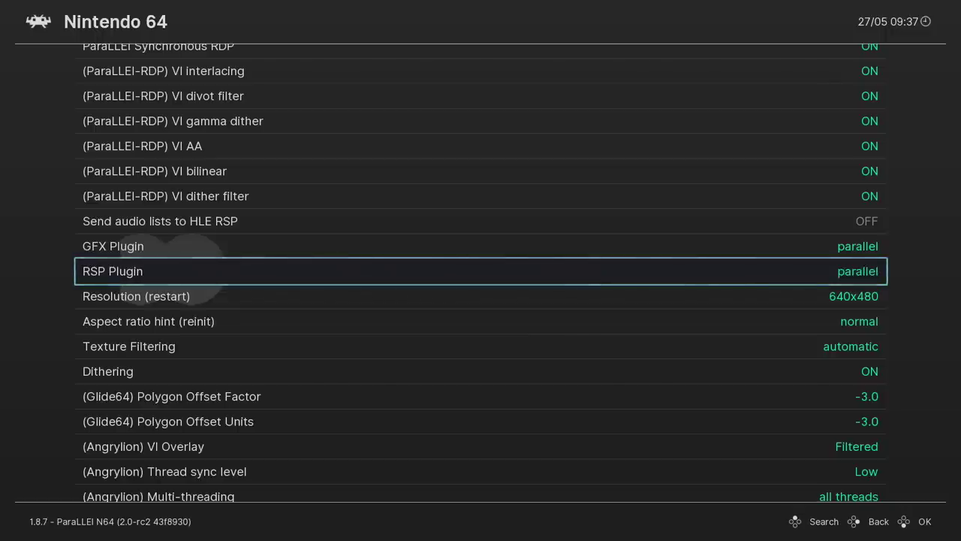
# Step: Set (Angrylion) VI Overlay to AA only and return to the Quick Menu
pyautogui.press('Down')
pyautogui.press('Down')
pyautogui.press('Down')
pyautogui.press('Down')
pyautogui.press('Down')
pyautogui.press('Down')
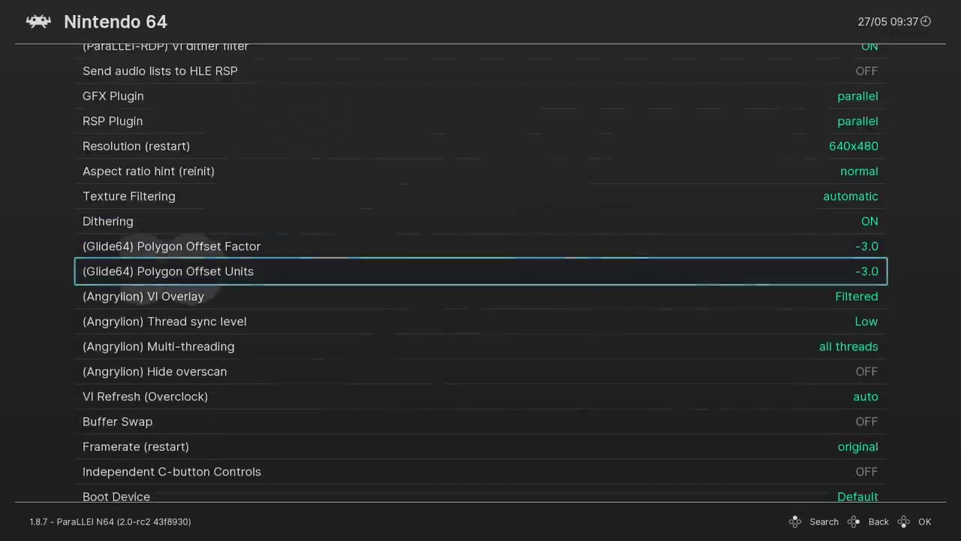
pyautogui.press('Down')
pyautogui.press('Return')
pyautogui.press('Down')
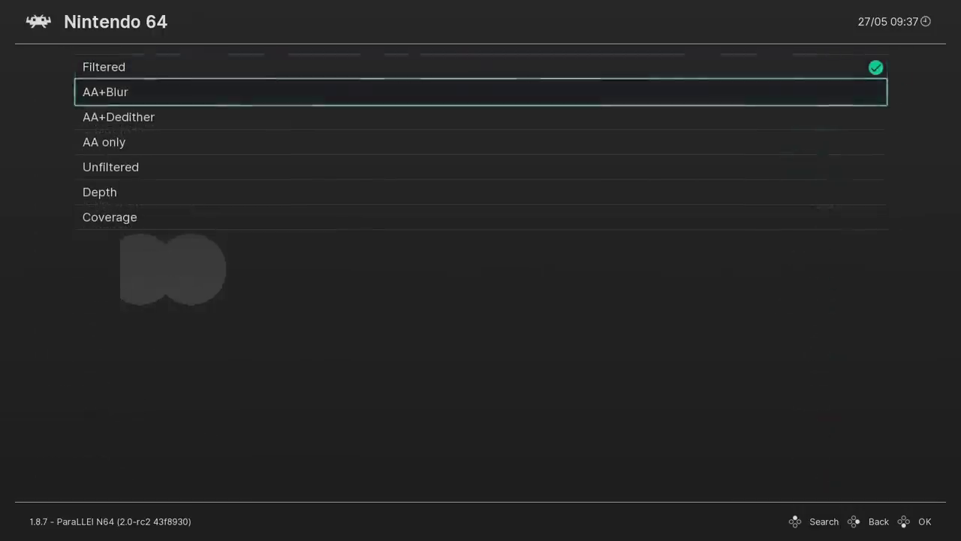
pyautogui.press('Down')
pyautogui.press('Down')
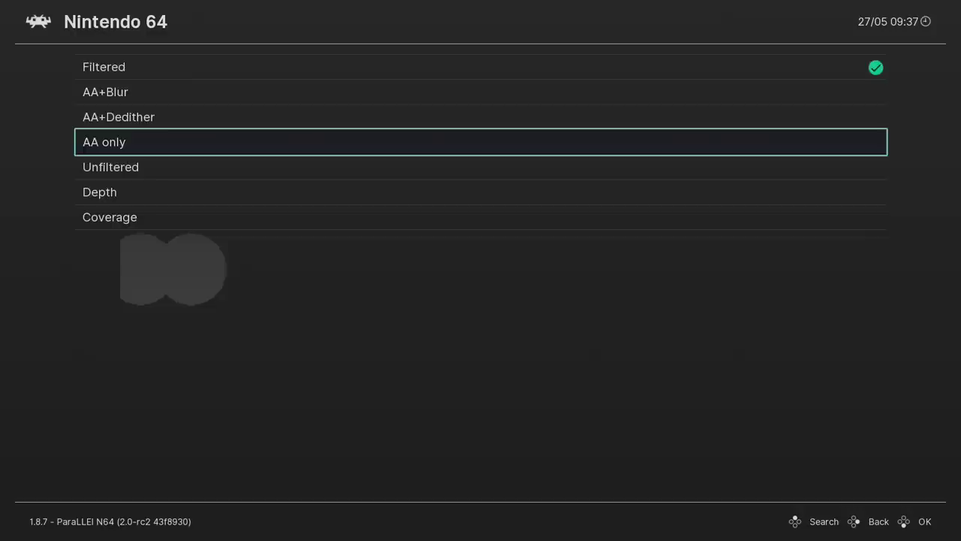
pyautogui.press('Return')
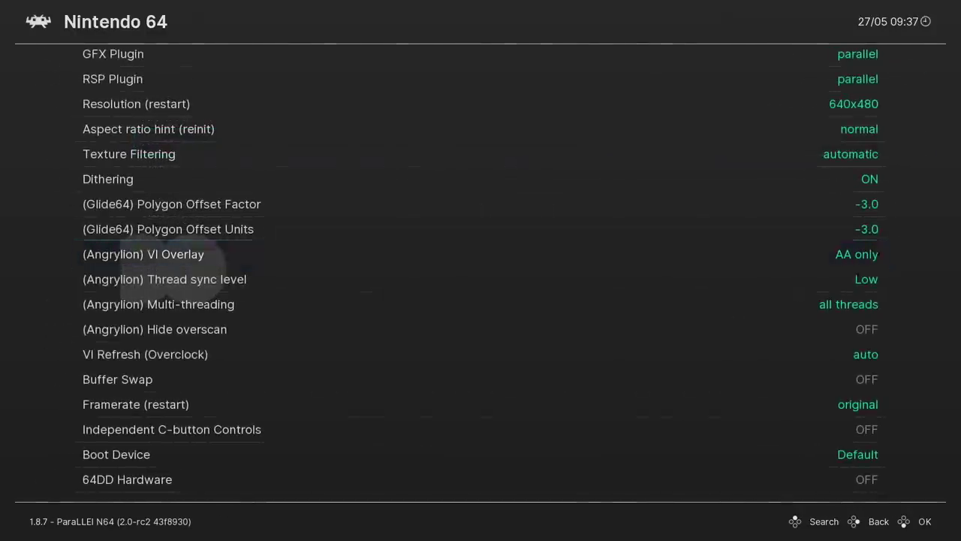
pyautogui.press('BackSpace')
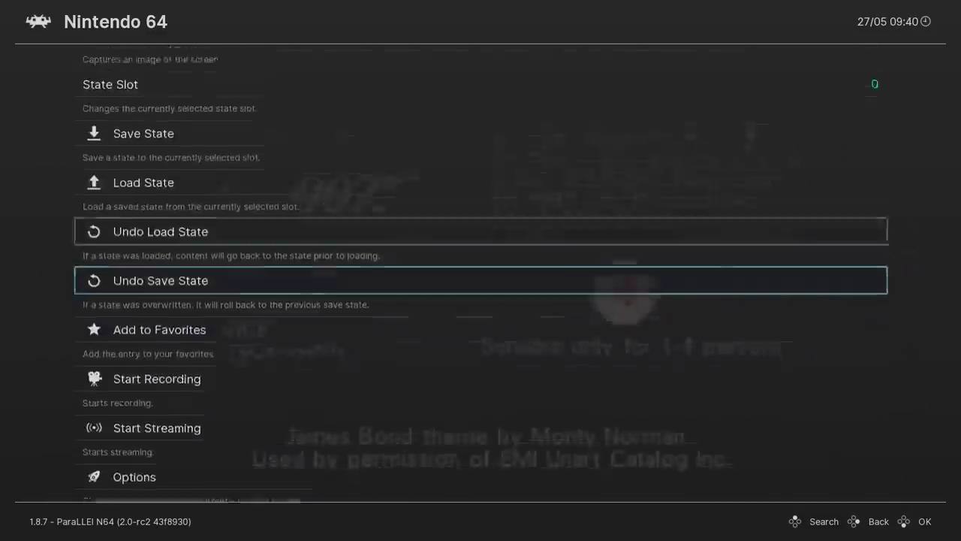
# Step: Close the running GoldenEye game with Close Content
pyautogui.press('Up')
pyautogui.press('Up')
pyautogui.press('Up')
pyautogui.press('Up')
pyautogui.press('Up')
pyautogui.press('Up')
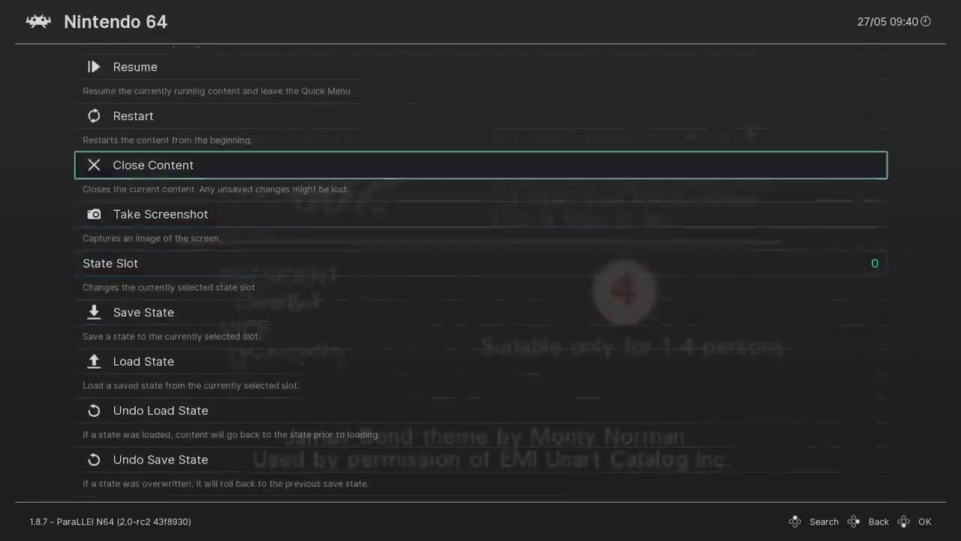
pyautogui.press('Return')
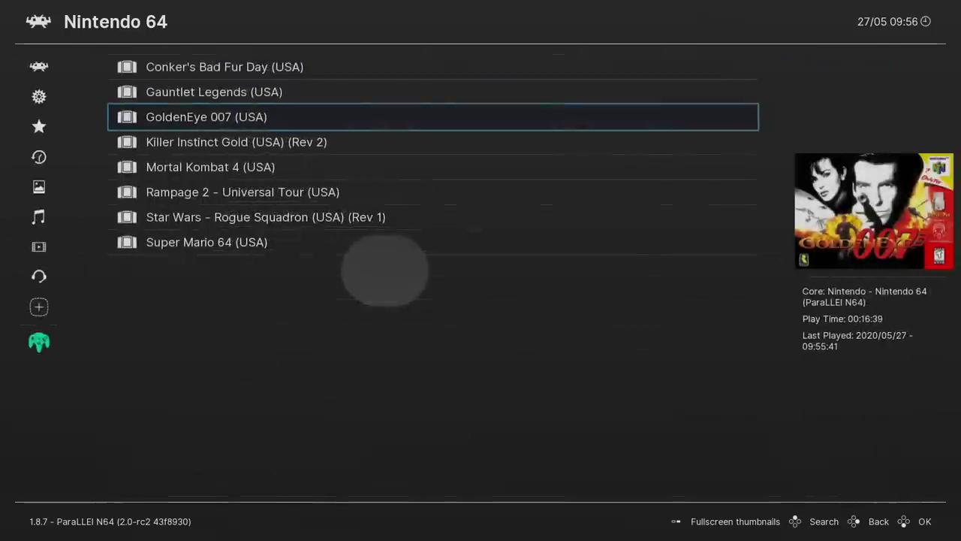
# Step: Turn Display Framerate ON in On-Screen Display > On-Screen Notifications settings
pyautogui.press('Left')
pyautogui.press('Up')
pyautogui.press('Up')
pyautogui.press('Up')
pyautogui.press('Up')
pyautogui.press('Up')
pyautogui.press('Up')
pyautogui.press('Up')
pyautogui.press('Up')
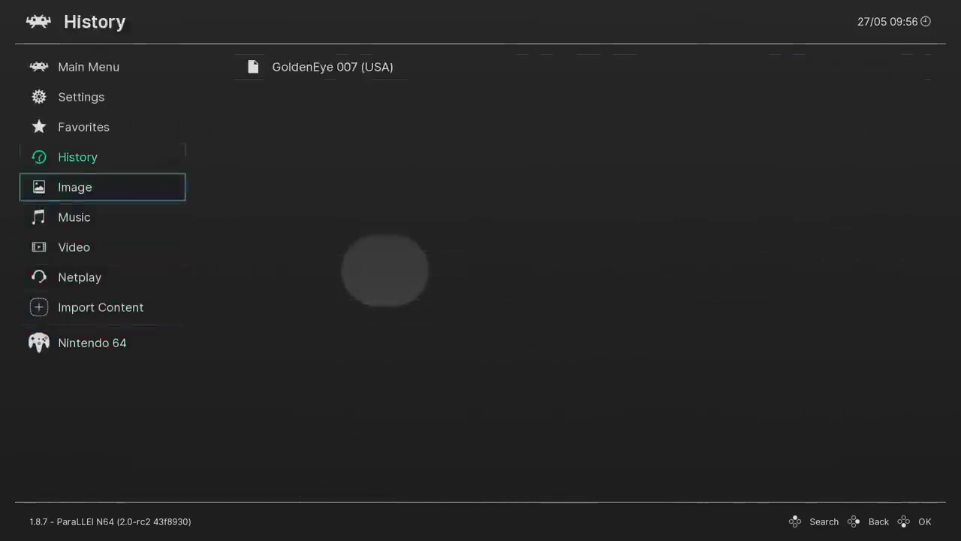
pyautogui.press('Right')
pyautogui.press('Down')
pyautogui.press('Down')
pyautogui.press('Down')
pyautogui.press('Down')
pyautogui.press('Down')
pyautogui.press('Down')
pyautogui.press('Down')
pyautogui.press('Down')
pyautogui.press('Down')
pyautogui.press('Down')
pyautogui.press('Down')
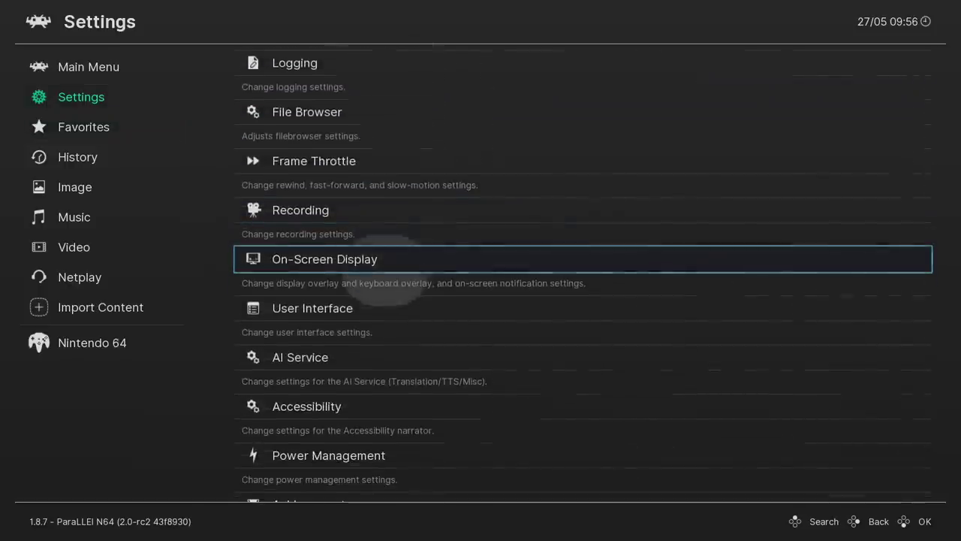
pyautogui.press('Return')
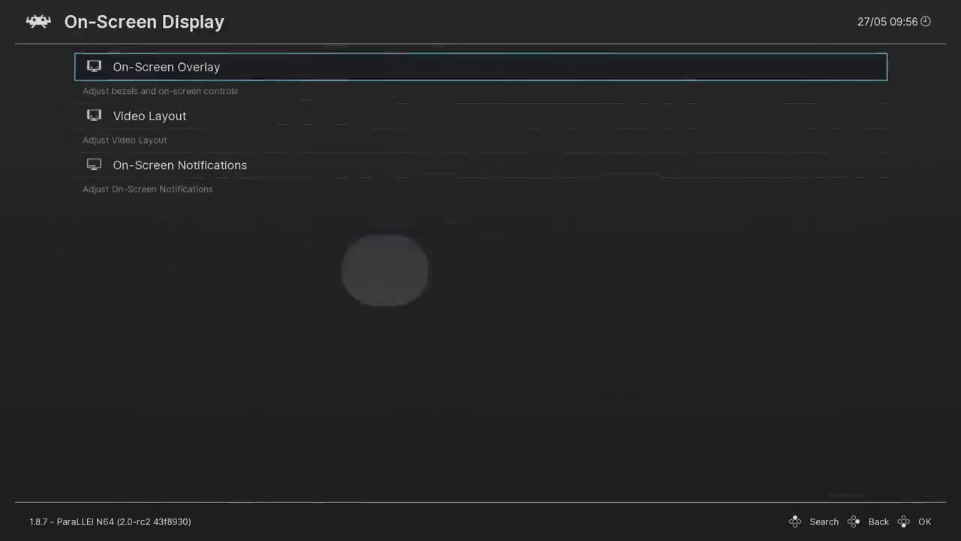
pyautogui.press('Down')
pyautogui.press('Down')
pyautogui.press('Return')
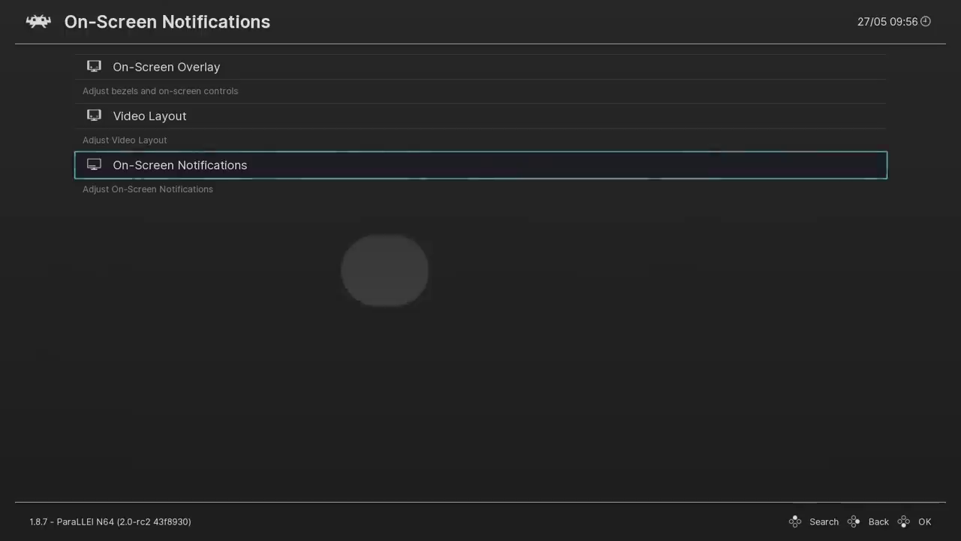
pyautogui.press('Down')
pyautogui.press('Down')
pyautogui.press('Down')
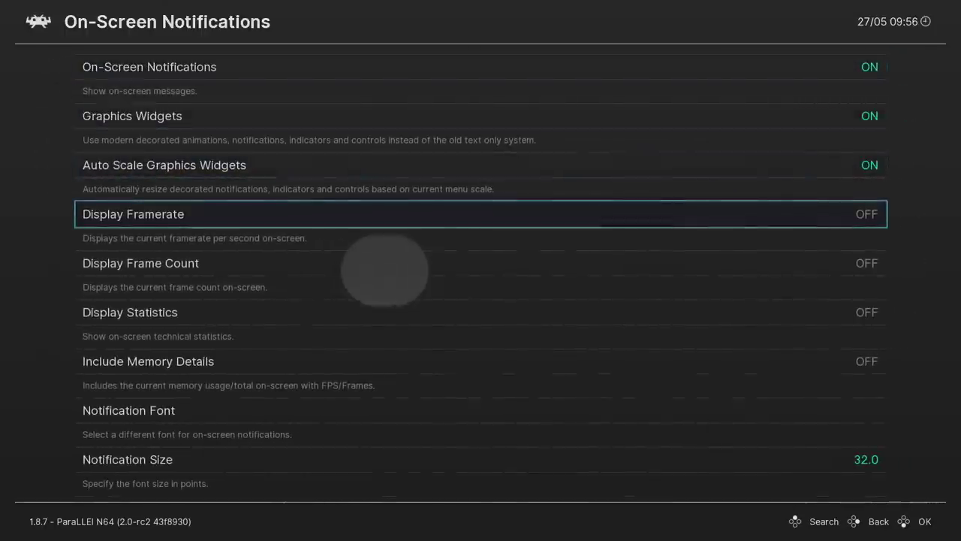
pyautogui.press('Return')
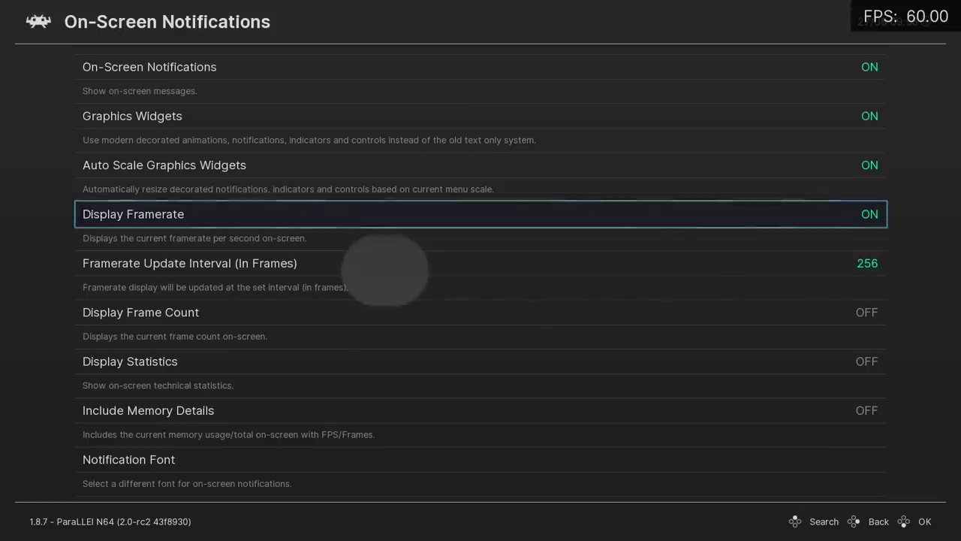
# Step: Back out of the notification settings to the Main Menu list
pyautogui.press('BackSpace')
pyautogui.press('BackSpace')
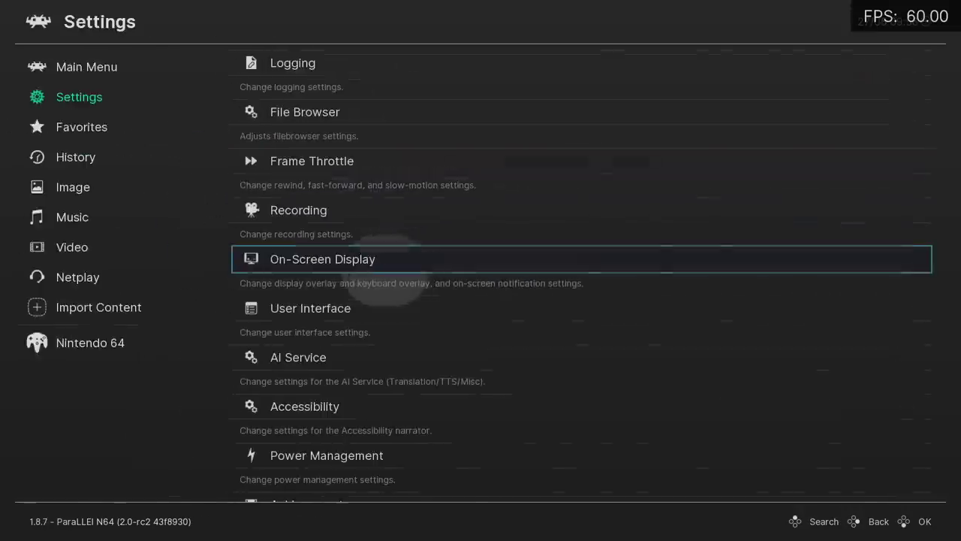
pyautogui.press('BackSpace')
pyautogui.press('Up')
pyautogui.press('Right')
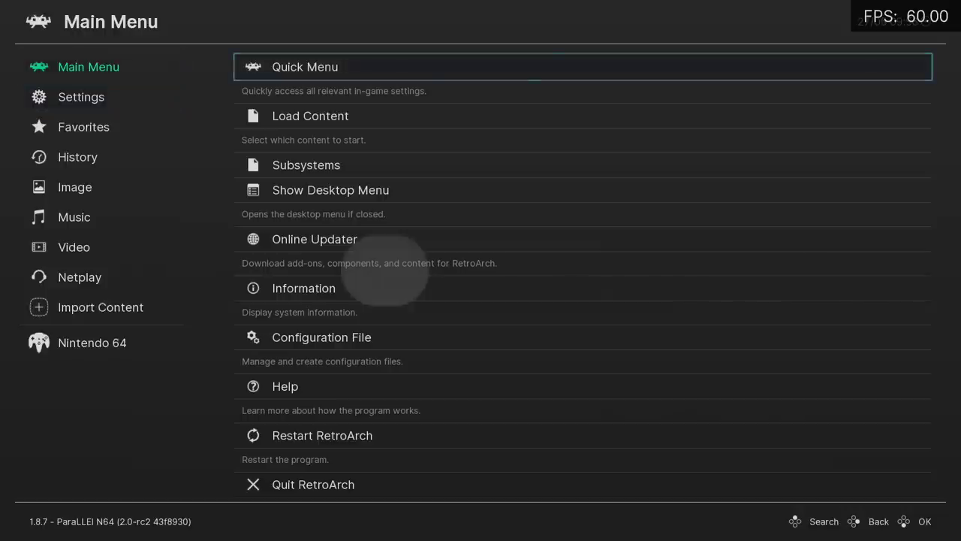
# Step: Resume GoldenEye, fight through the tunnel near 60 FPS, then pause with F1
pyautogui.press('Return')
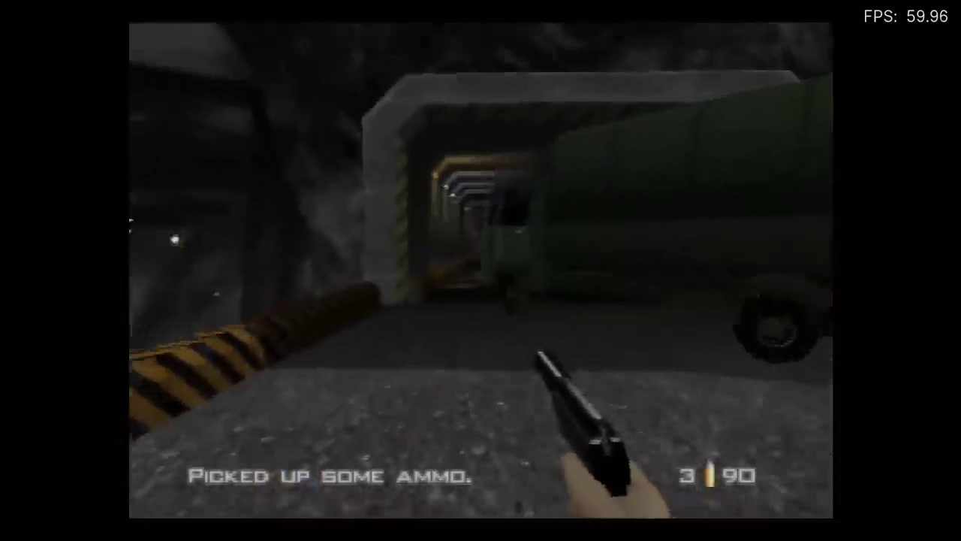
pyautogui.press('Left')
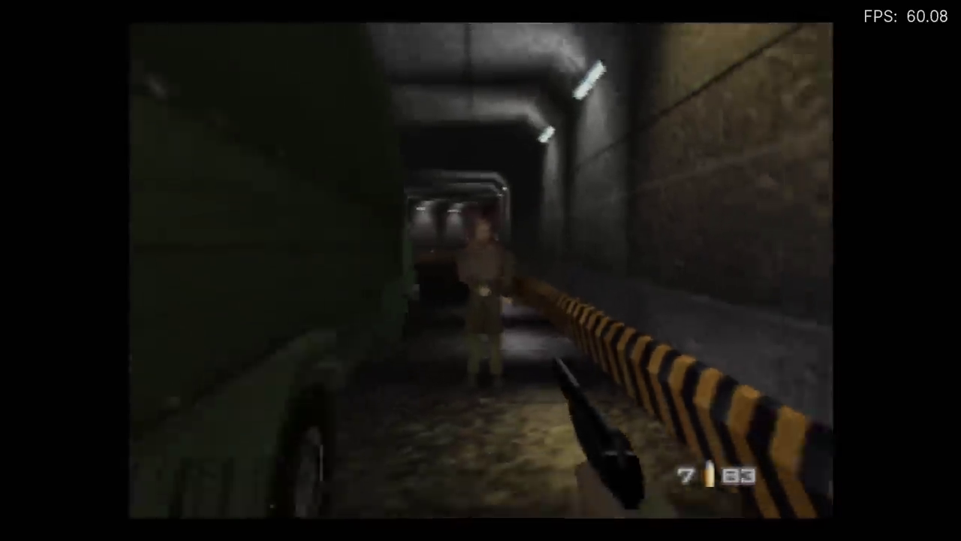
pyautogui.press('Left')
pyautogui.press('z')
pyautogui.press('z')
pyautogui.press('z')
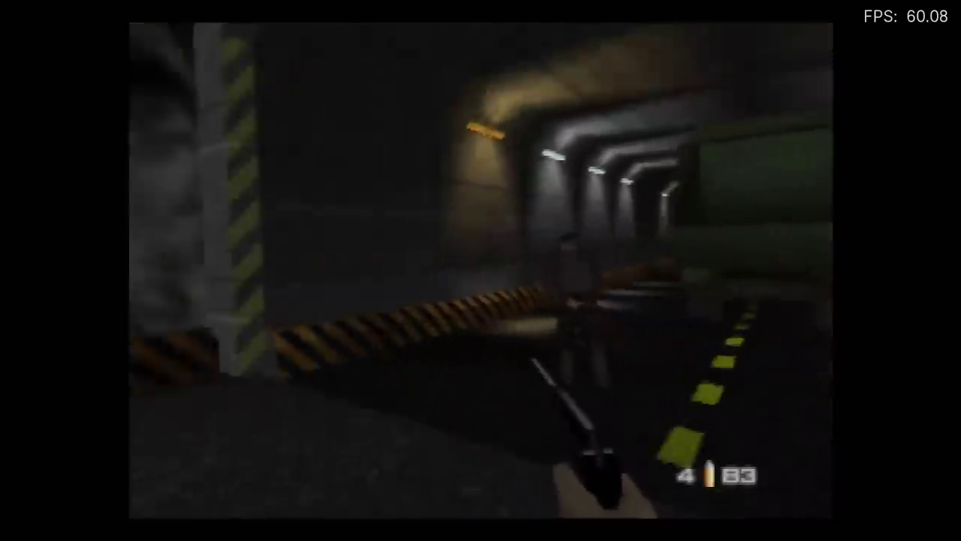
pyautogui.press('Right')
pyautogui.press('Right')
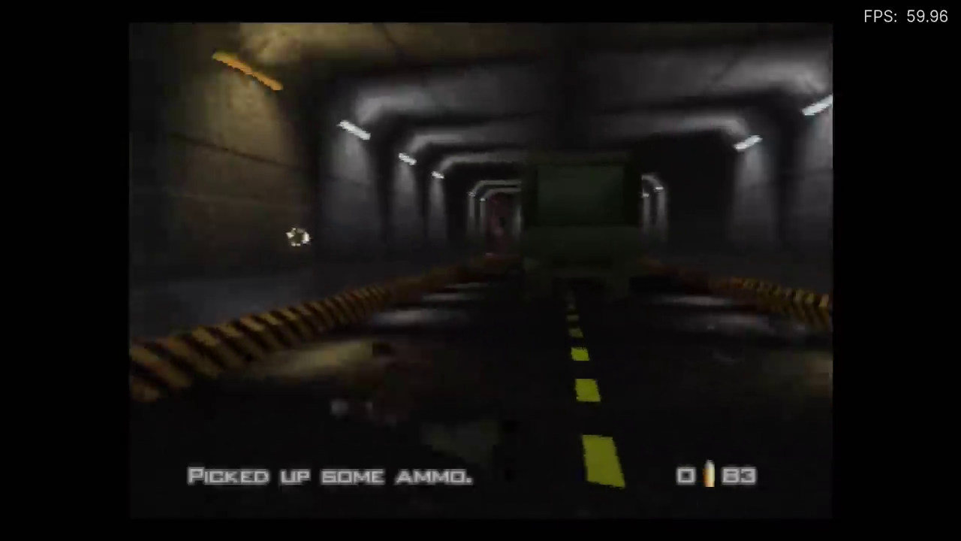
pyautogui.press('F1')
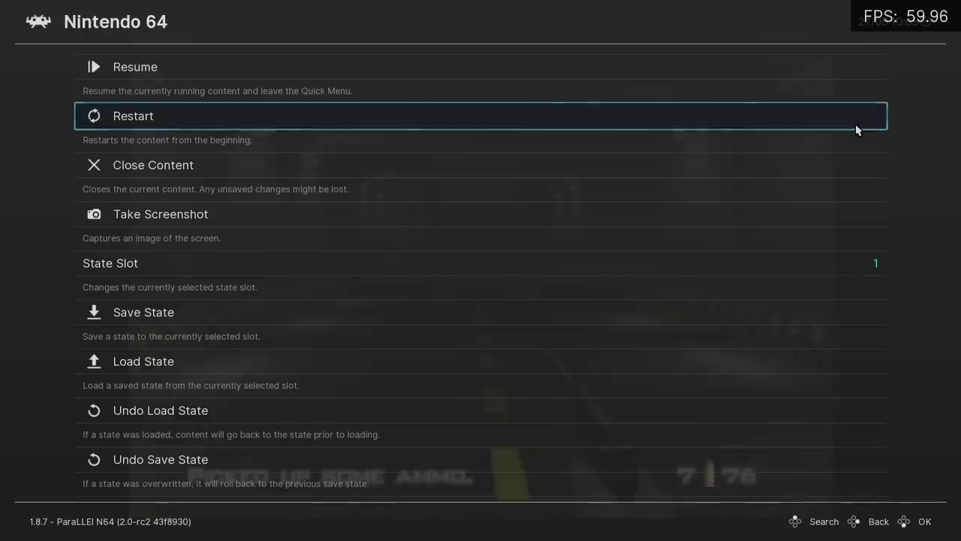
# Step: Close GoldenEye and run Gauntlet Legends from the Nintendo 64 playlist
pyautogui.press('Down')
pyautogui.press('Escape')
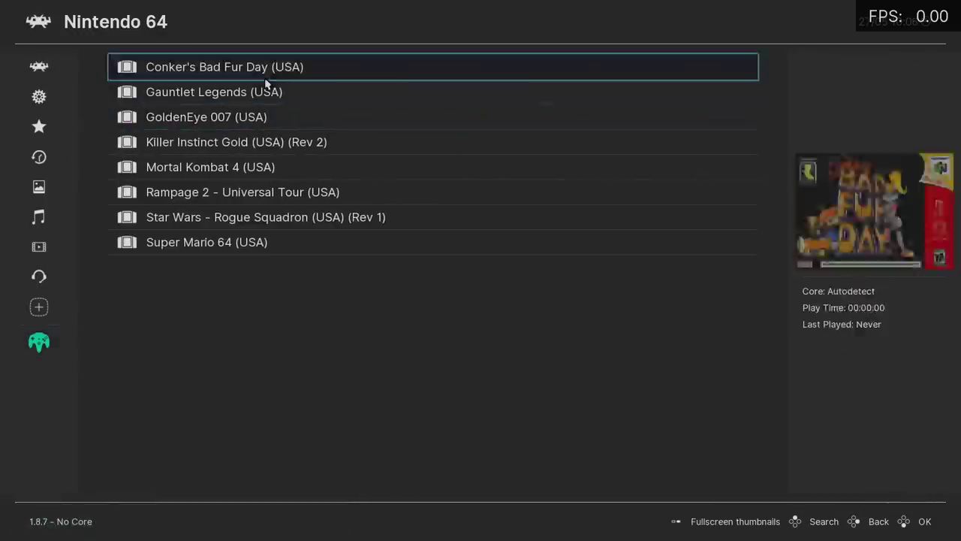
pyautogui.click(257, 100)
pyautogui.click(230, 80)
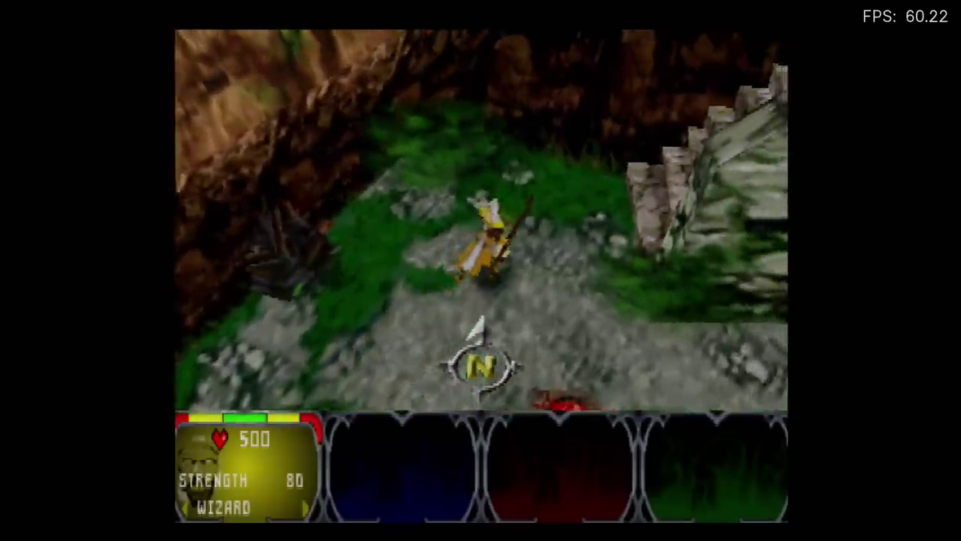
# Step: Open the menu with F1 and browse from Conker's Bad Fur Day down to Rampage 2
pyautogui.press('F1')
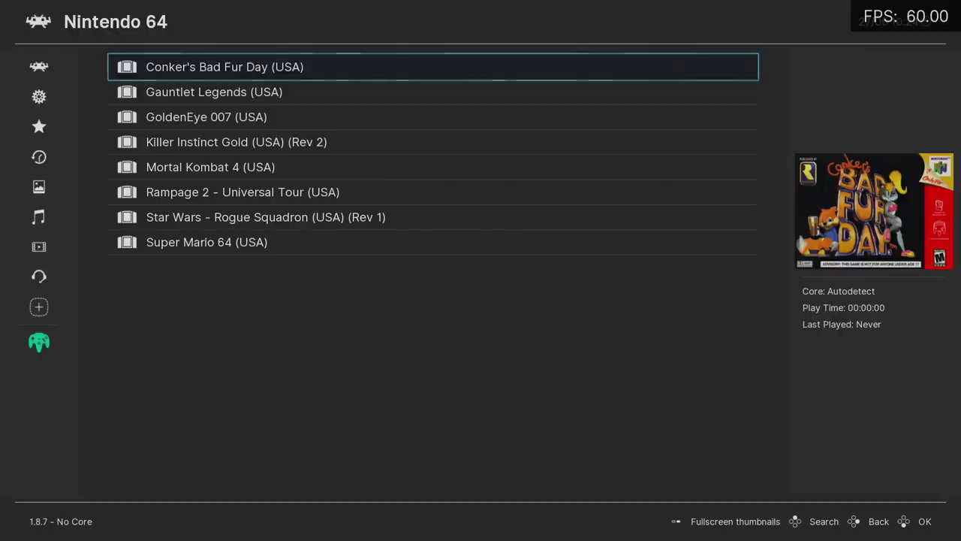
pyautogui.press('Down')
pyautogui.press('Up')
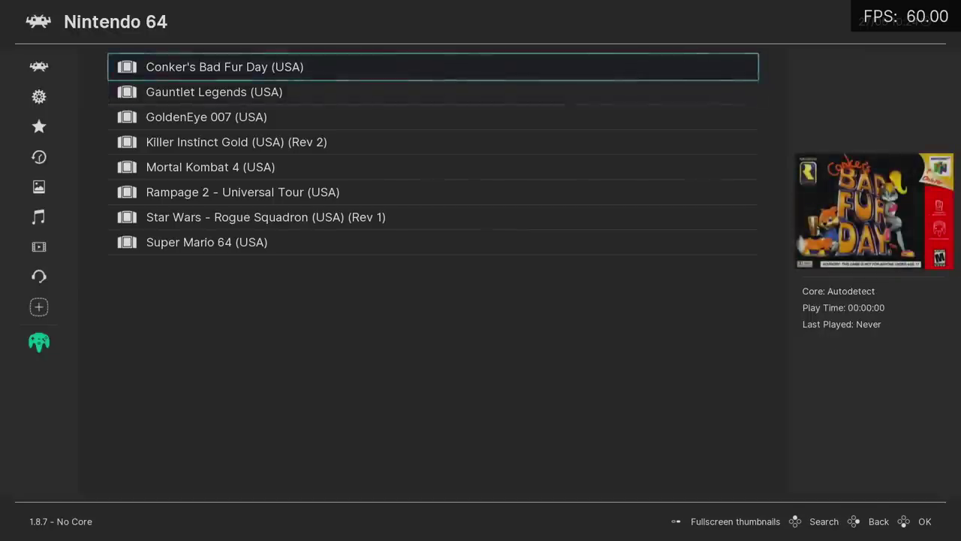
pyautogui.press('Down')
pyautogui.press('Down')
pyautogui.press('Down')
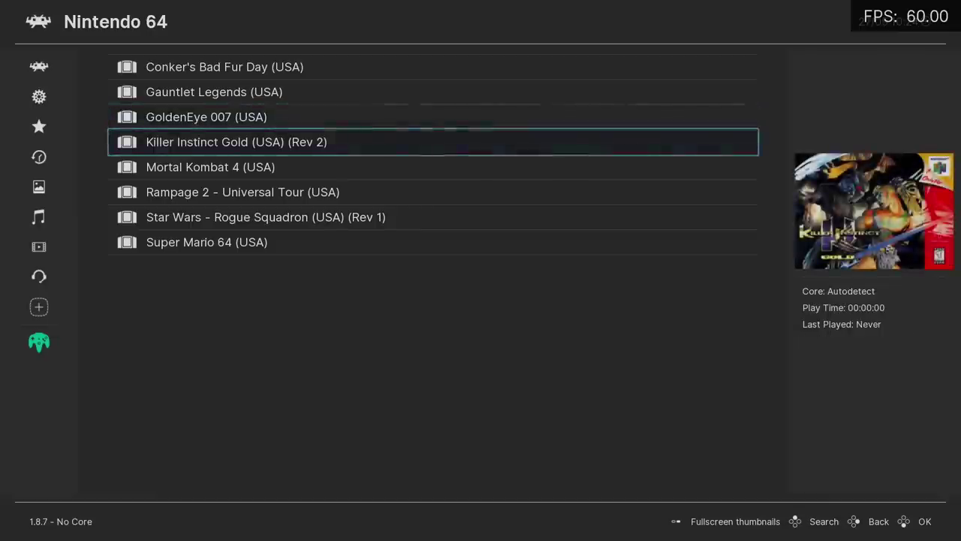
pyautogui.press('Down')
pyautogui.press('Down')
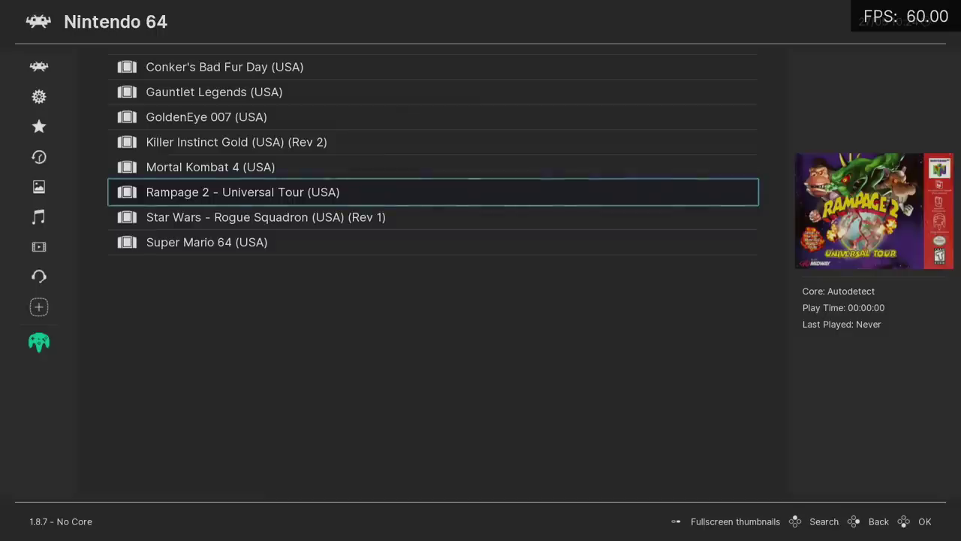
pyautogui.press('Down')
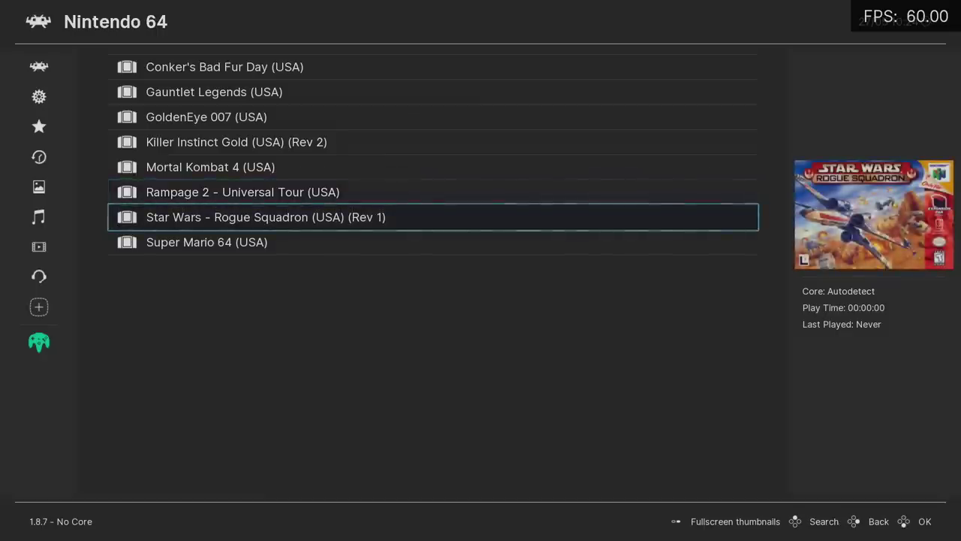
pyautogui.press('Up')
pyautogui.press('Up')
pyautogui.press('Up')
pyautogui.press('Up')
pyautogui.press('Up')
pyautogui.press('Up')
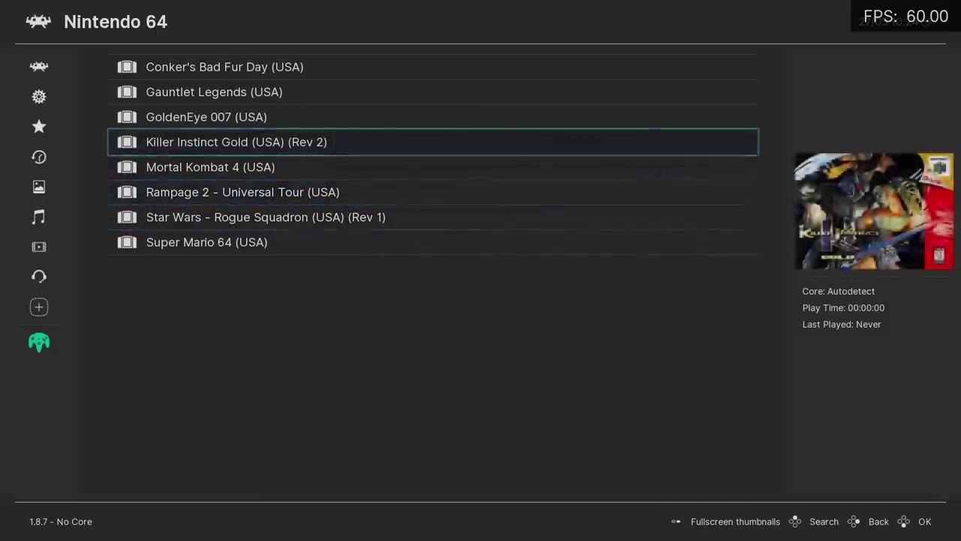
# Step: Browse the playlist between Killer Instinct, Mortal Kombat 4 and Gauntlet Legends
pyautogui.press('Left')
pyautogui.press('Right')
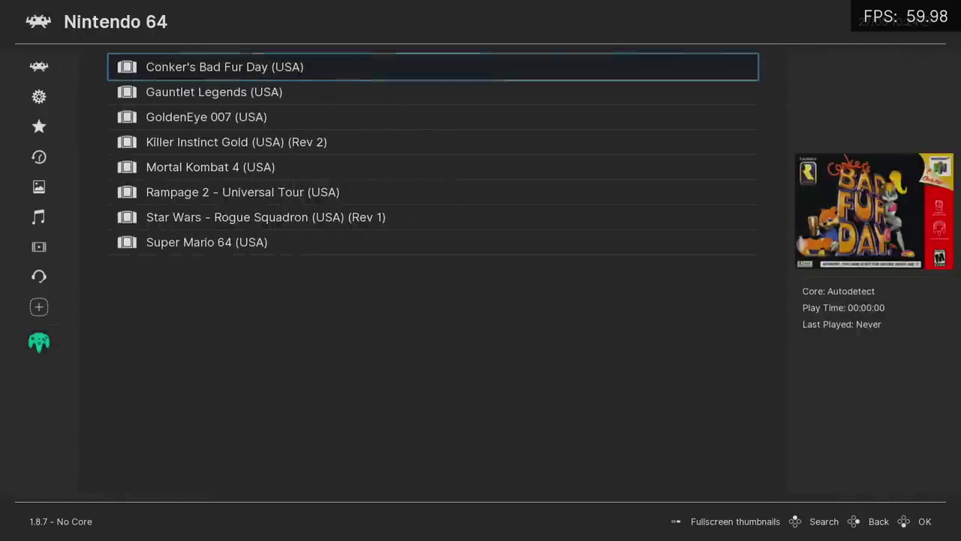
pyautogui.press('Down')
pyautogui.press('Down')
pyautogui.press('Down')
pyautogui.press('Down')
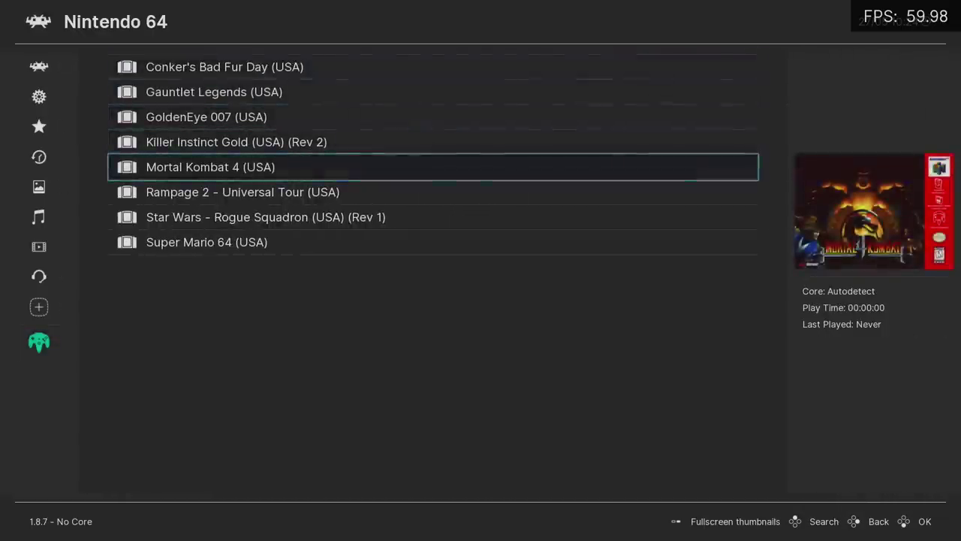
pyautogui.press('Down')
pyautogui.press('Down')
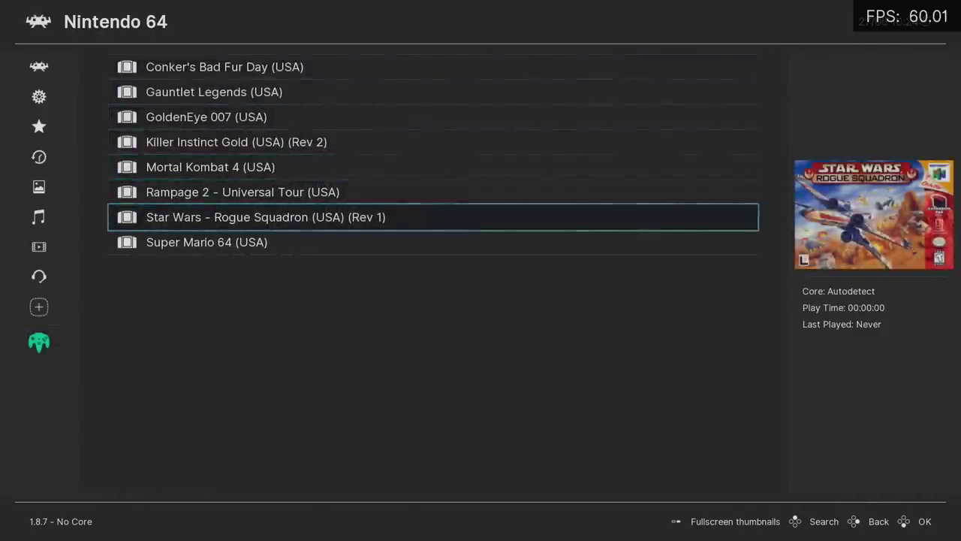
pyautogui.press('Up')
pyautogui.press('Up')
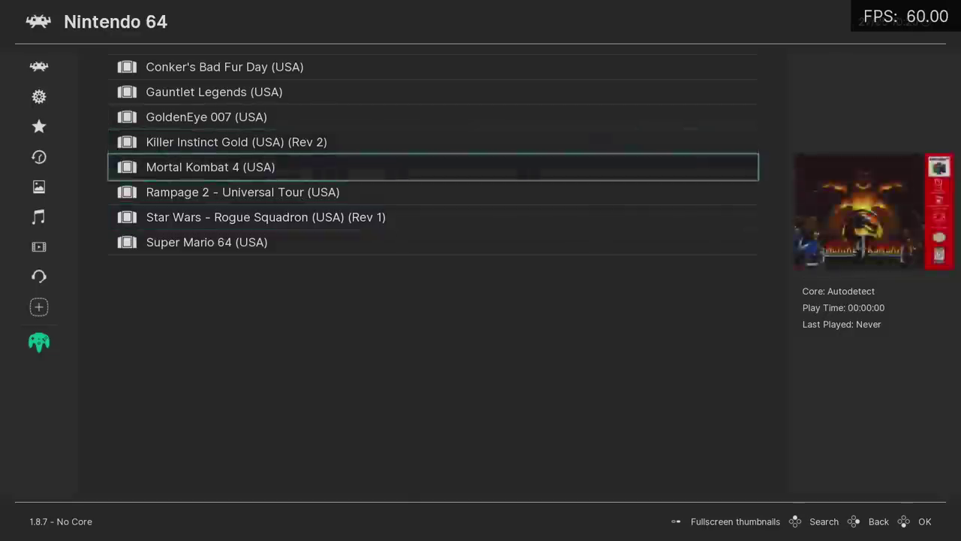
pyautogui.press('Down')
pyautogui.press('Down')
pyautogui.press('Up')
pyautogui.press('Up')
pyautogui.press('Up')
pyautogui.press('Up')
pyautogui.press('Up')
pyautogui.press('Up')
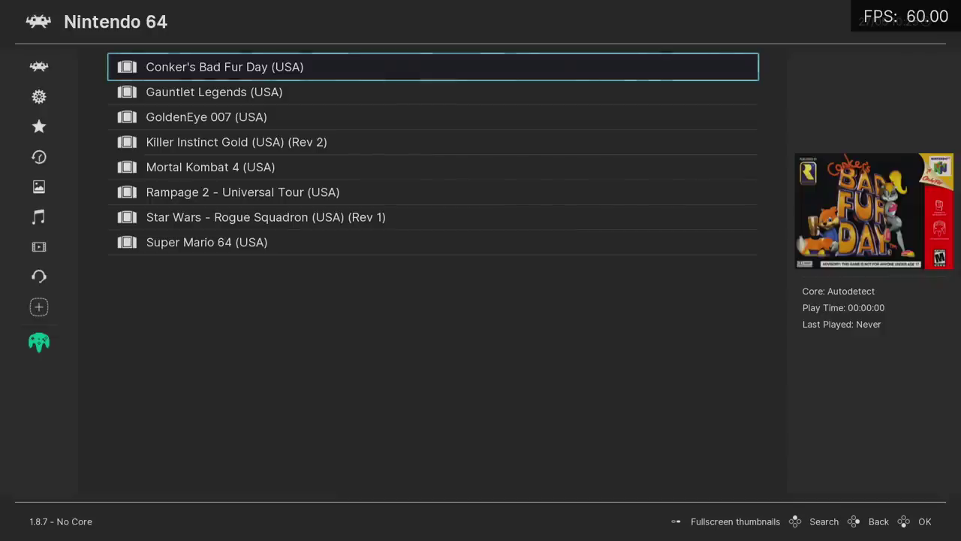
pyautogui.press('Down')
pyautogui.press('Down')
pyautogui.press('Down')
pyautogui.press('Down')
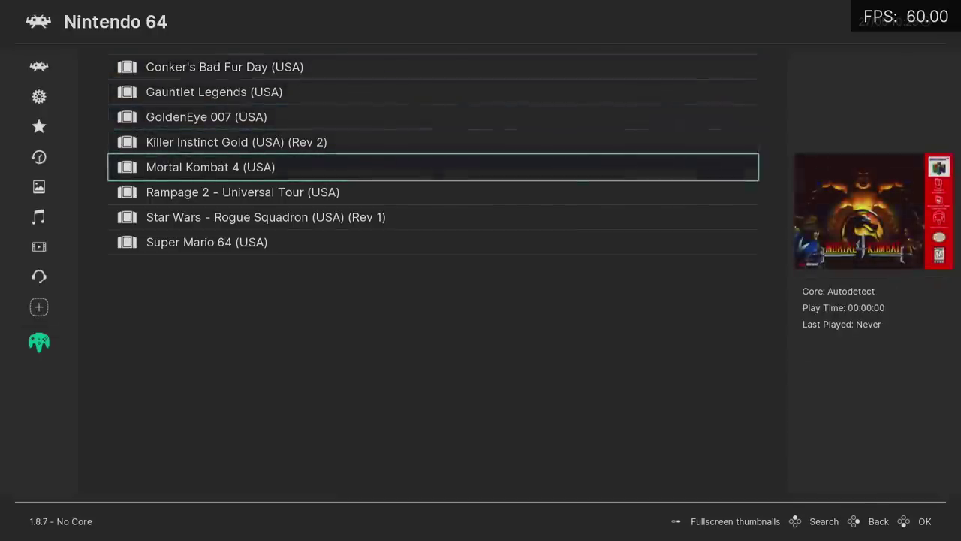